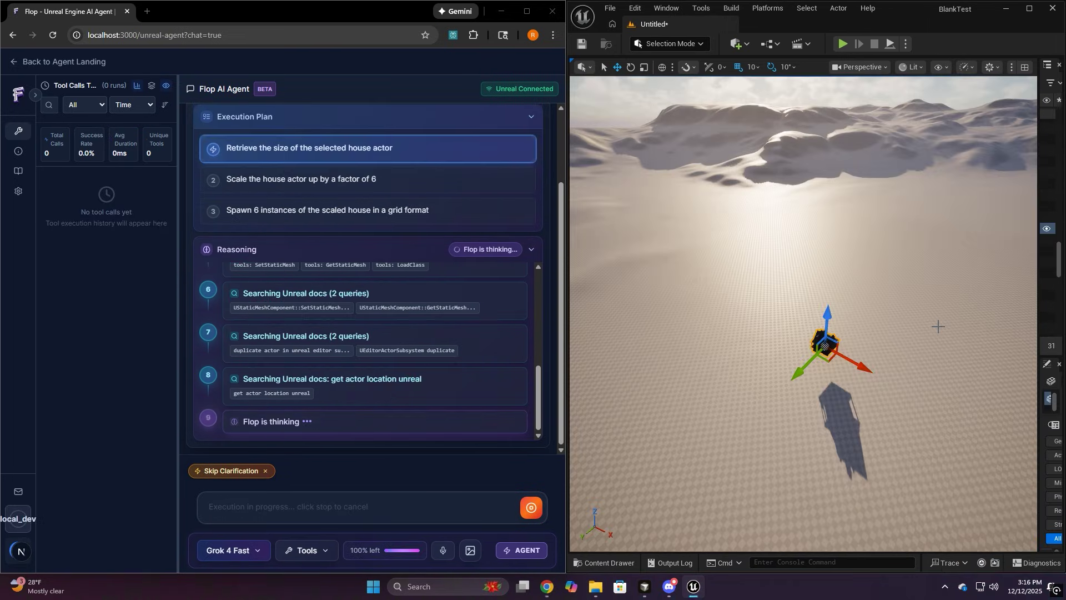
Ask Flop to measure the selected house, scale it x6, and spawn six copies in a grid
{"action": "right_click_drag", "start_coordinate": [938, 327], "coordinate": [938, 327]}
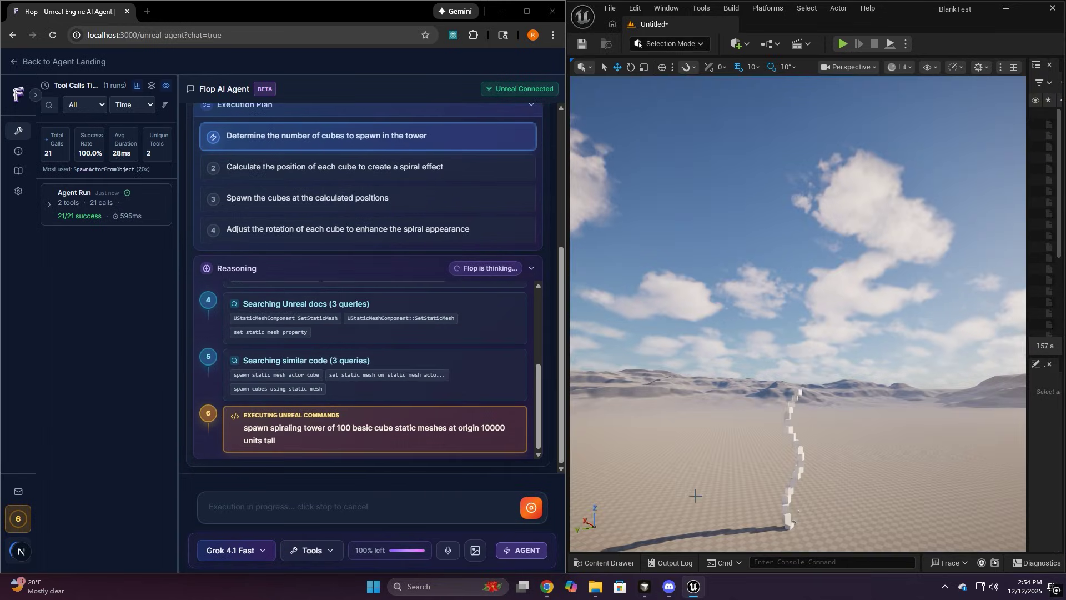
{"action": "right_click_drag", "start_coordinate": [799, 311], "coordinate": [800, 311]}
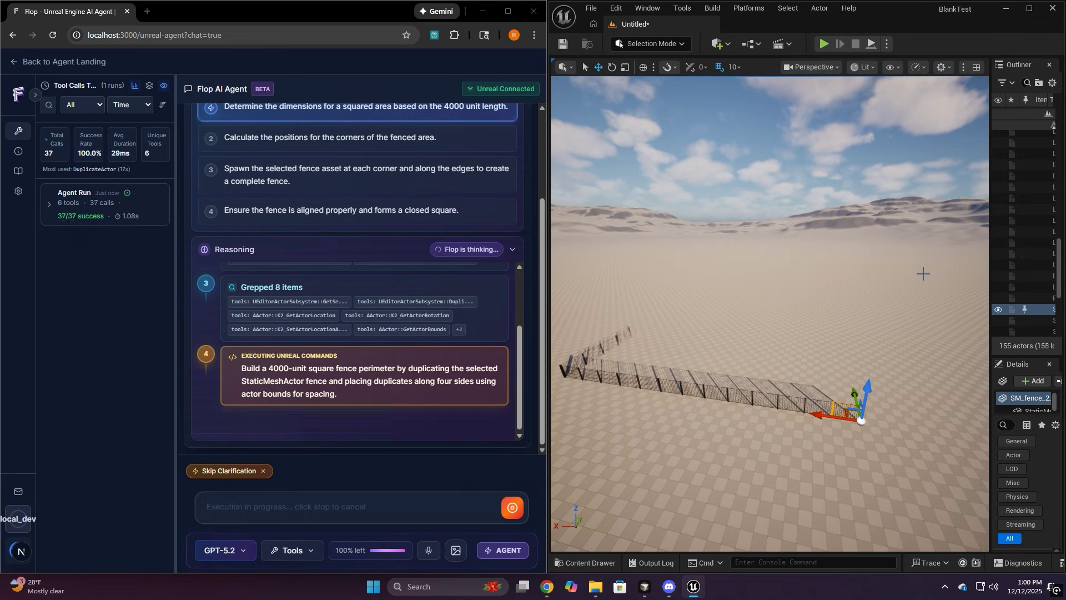
{"action": "right_click_drag", "start_coordinate": [923, 273], "coordinate": [923, 273]}
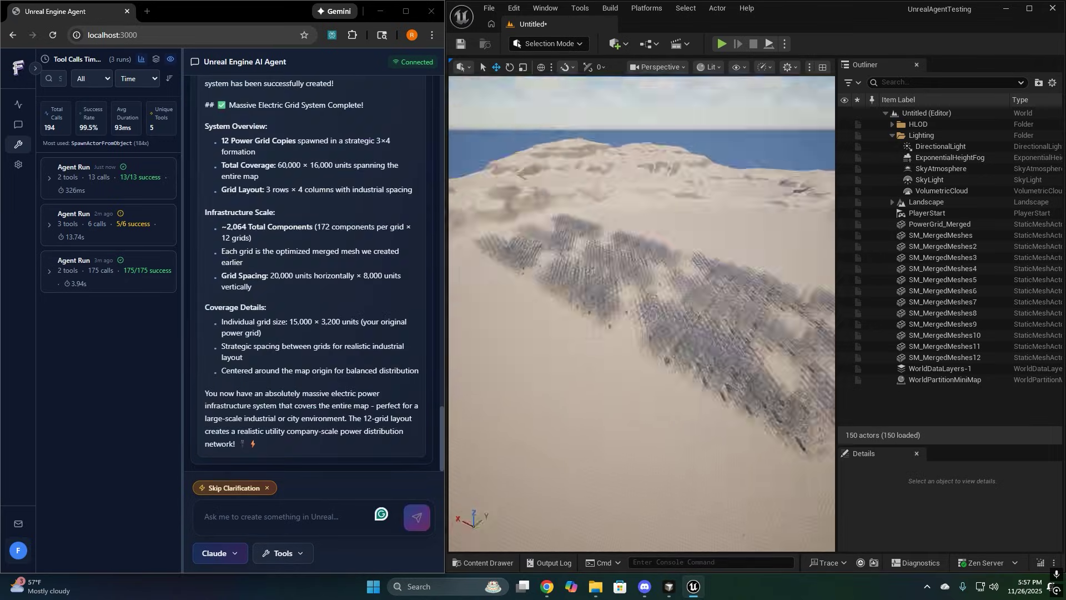
{"action": "type", "text": "the house selected and then"}
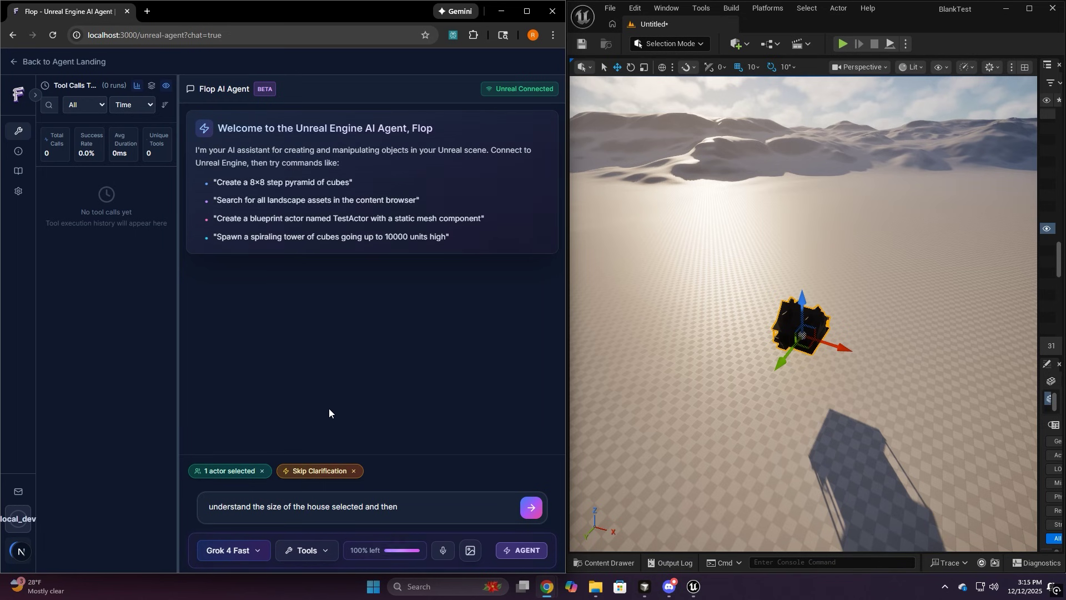
{"action": "type", "text": " scale it up x6 and then spawn it in a grouping of 6 homes i"}
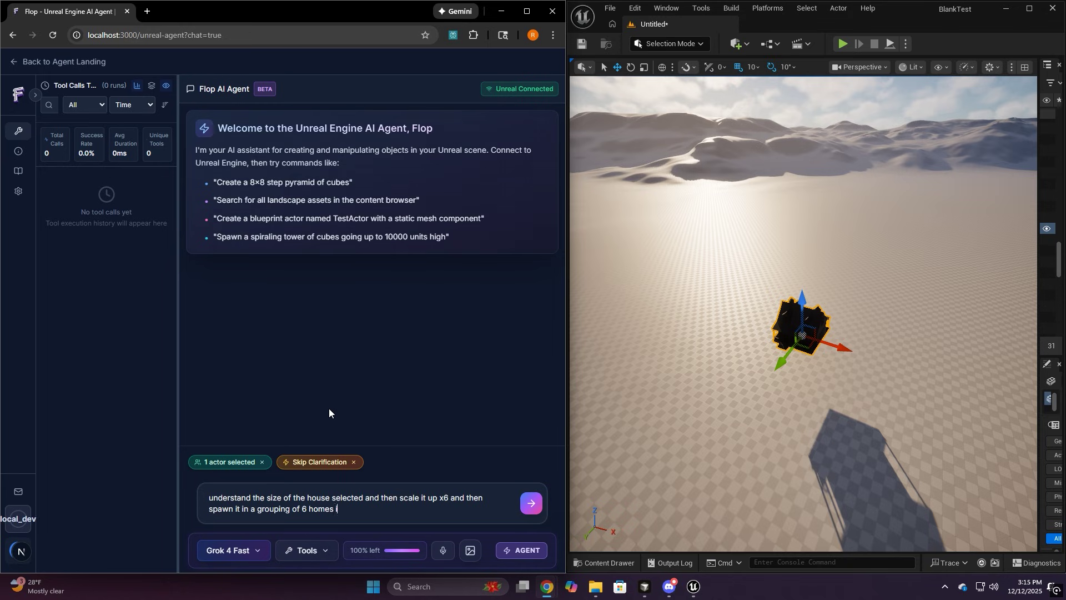
{"action": "key", "text": "BackSpace"}
{"action": "type", "text": "within a grid format"}
{"action": "key", "text": "Return"}
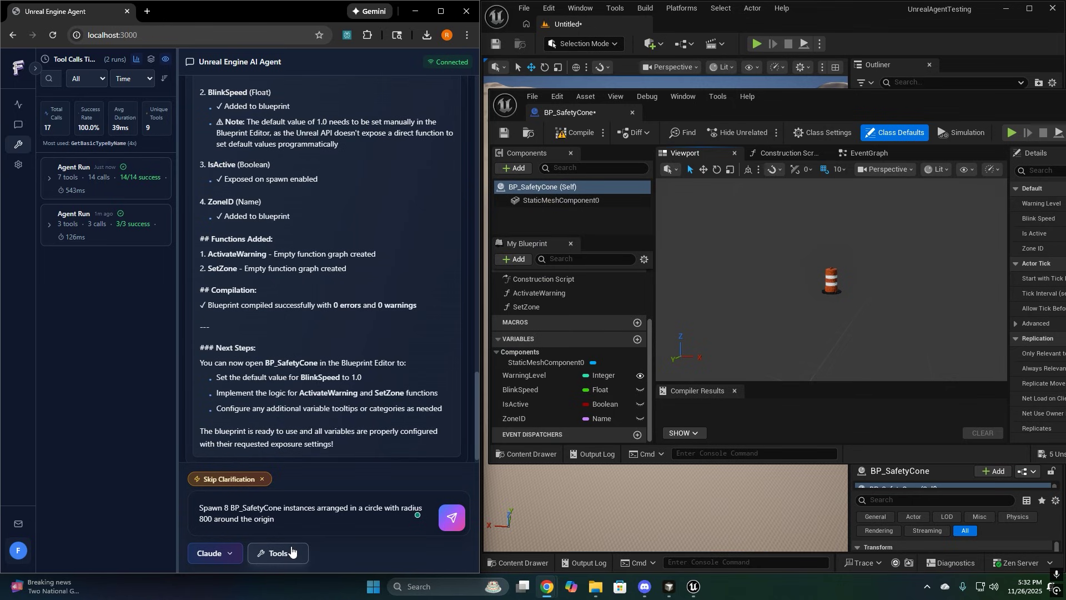
Attach BP_SafetyCone from Factory_Pack_V1, send the circle prompt, and delete the leftover cone
{"action": "left_click", "coordinate": [280, 552]}
{"action": "left_click", "coordinate": [304, 396]}
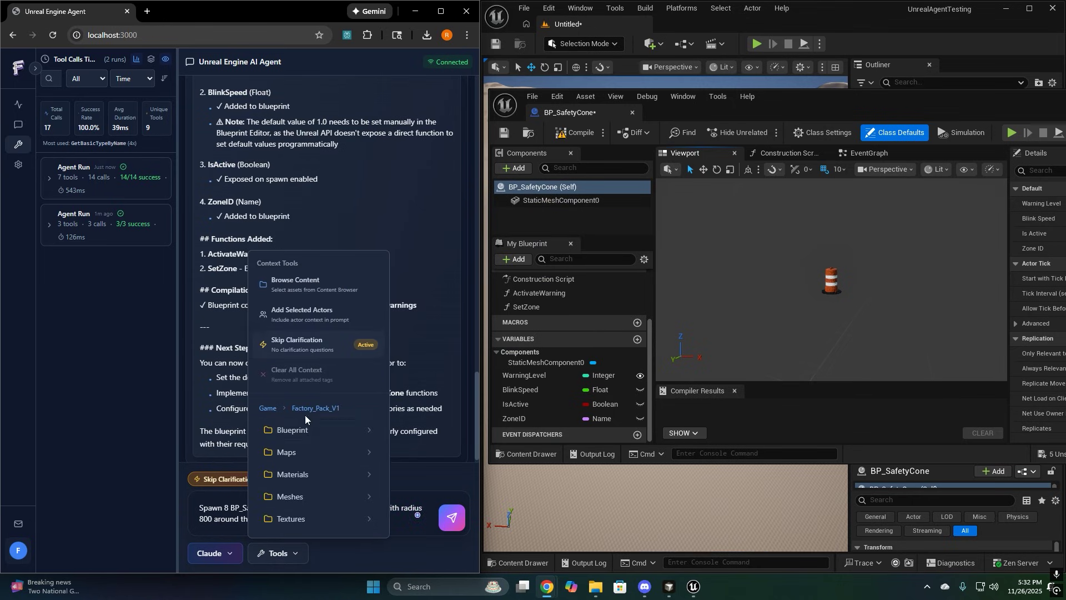
{"action": "left_click", "coordinate": [307, 439]}
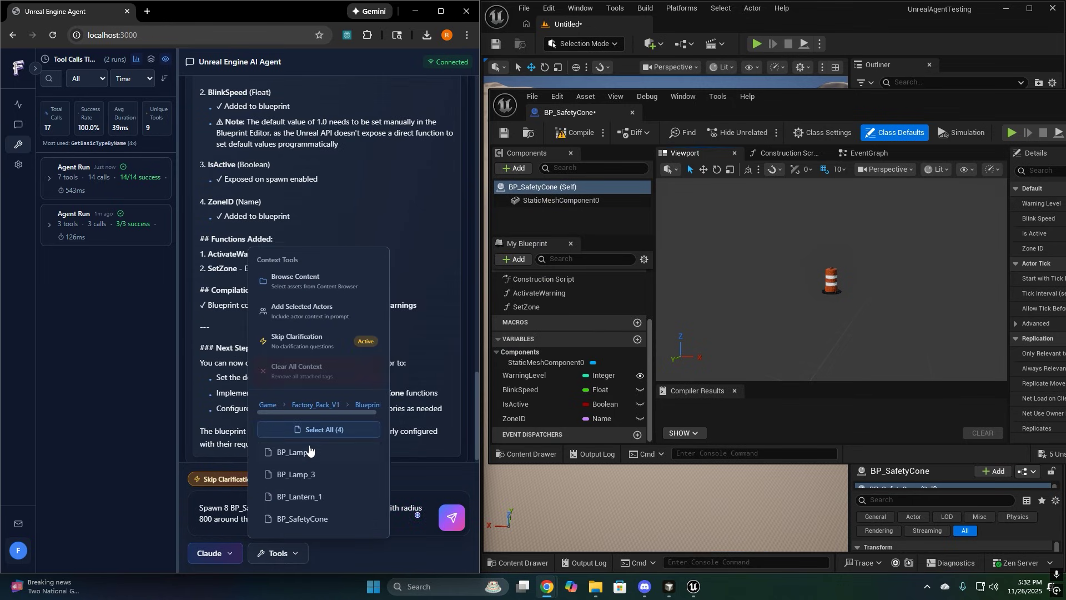
{"action": "left_click", "coordinate": [305, 516]}
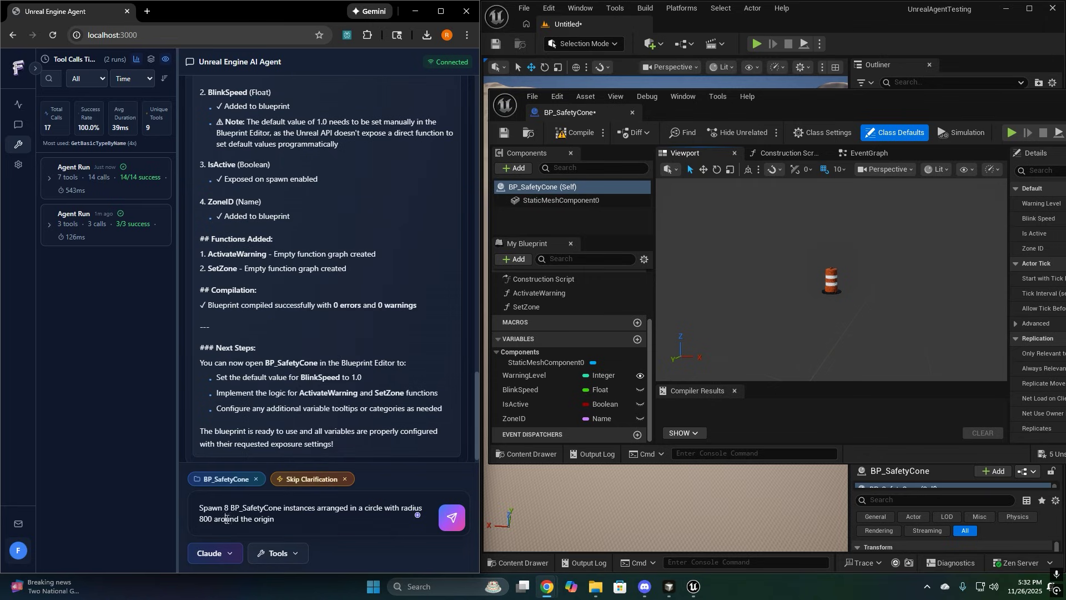
{"action": "left_click", "coordinate": [452, 517]}
{"action": "left_click", "coordinate": [984, 202]}
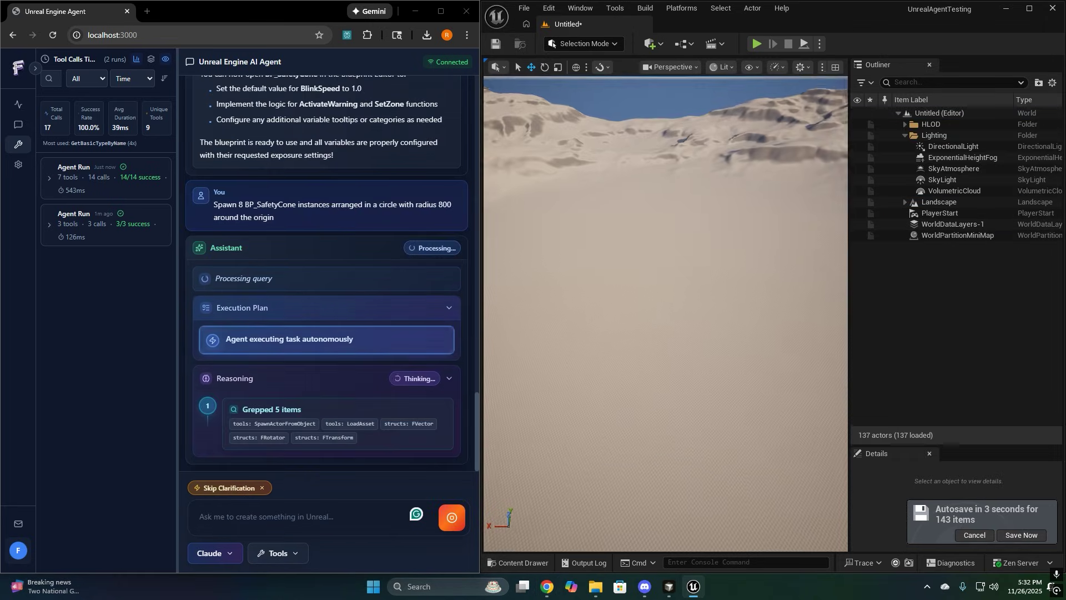
{"action": "key", "text": "Delete"}
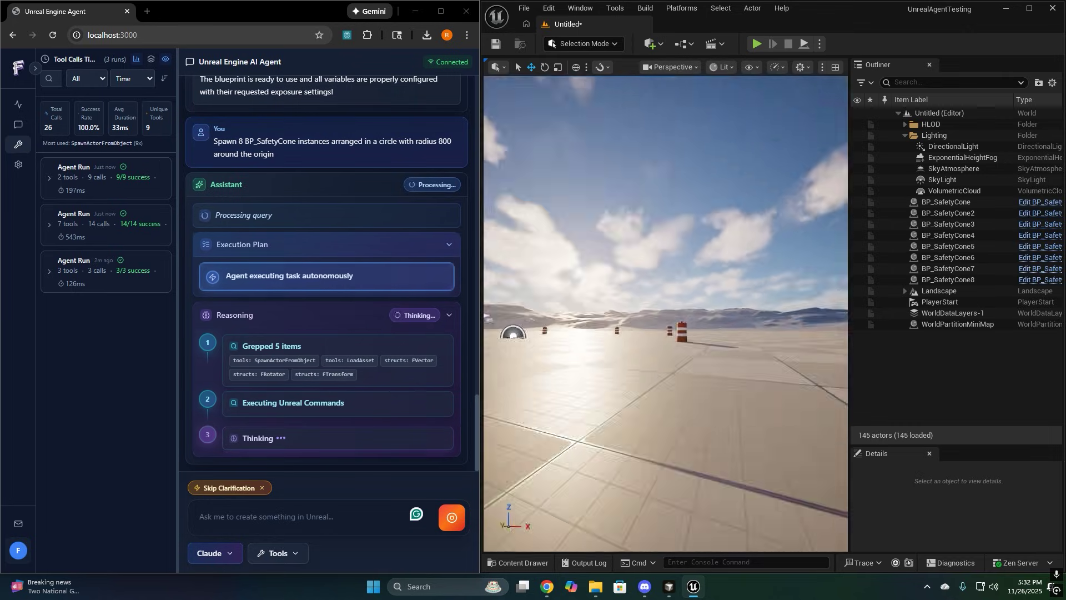
Ask the agent to scale the cones up by x3
{"action": "left_click", "coordinate": [290, 514]}
{"action": "type", "text": "scale them up in"}
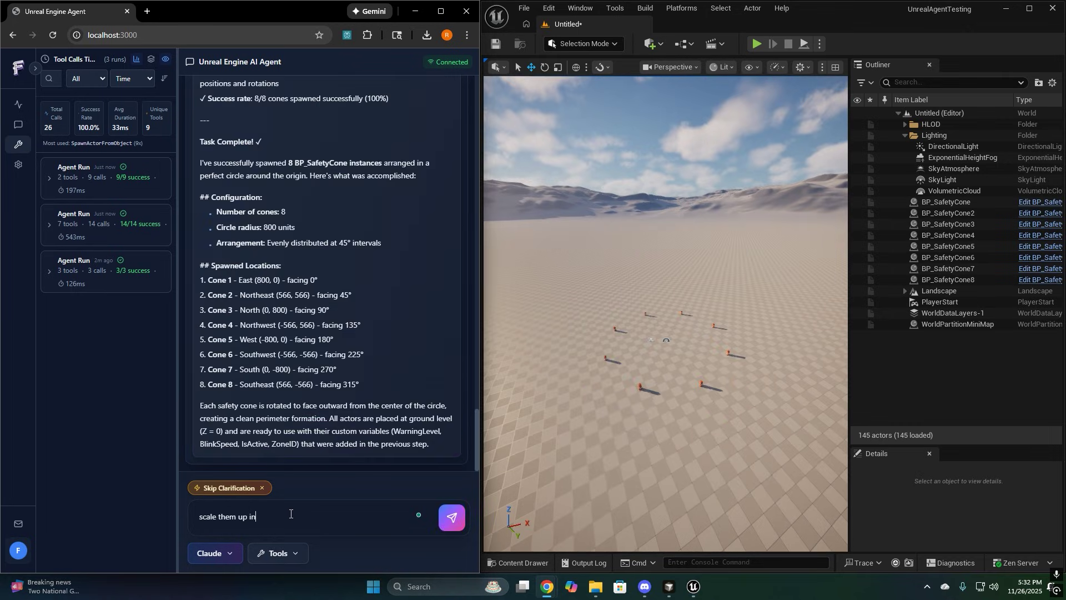
{"action": "type", "text": " size by x3"}
{"action": "key", "text": "Return"}
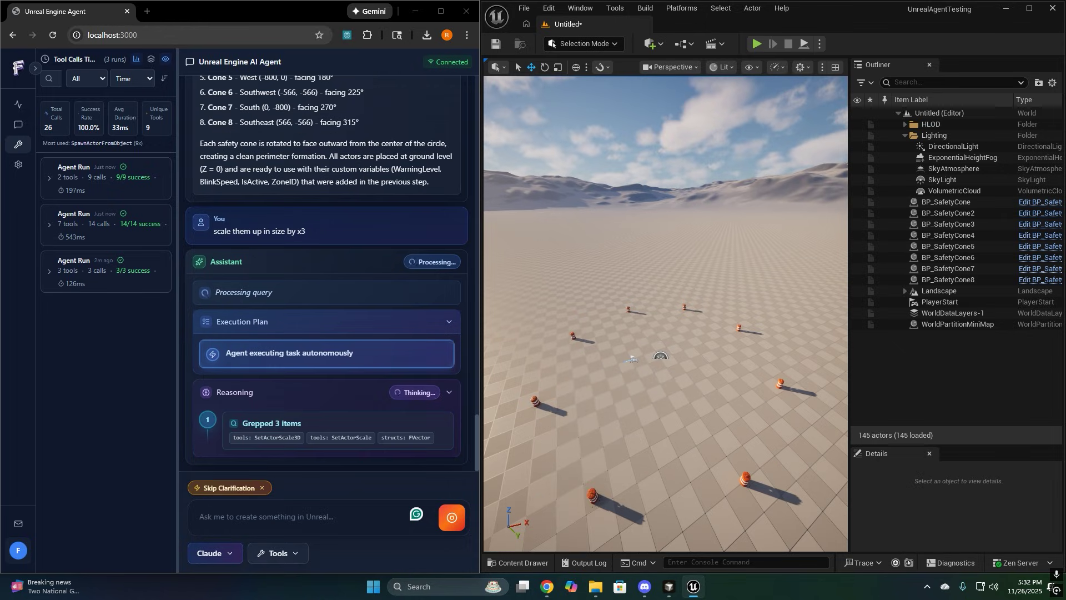
{"action": "scroll", "coordinate": [768, 368], "scroll_direction": "up", "scroll_amount": 2}
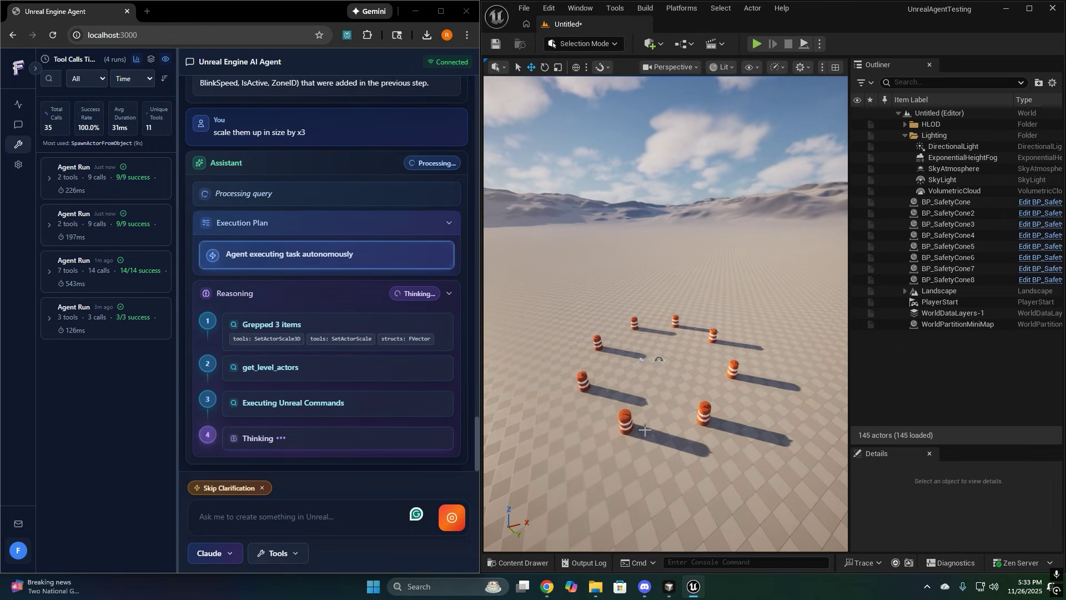
Ask the agent to line up 50 cones in a straight row
{"action": "left_click", "coordinate": [334, 525]}
{"action": "type", "text": "now put th"}
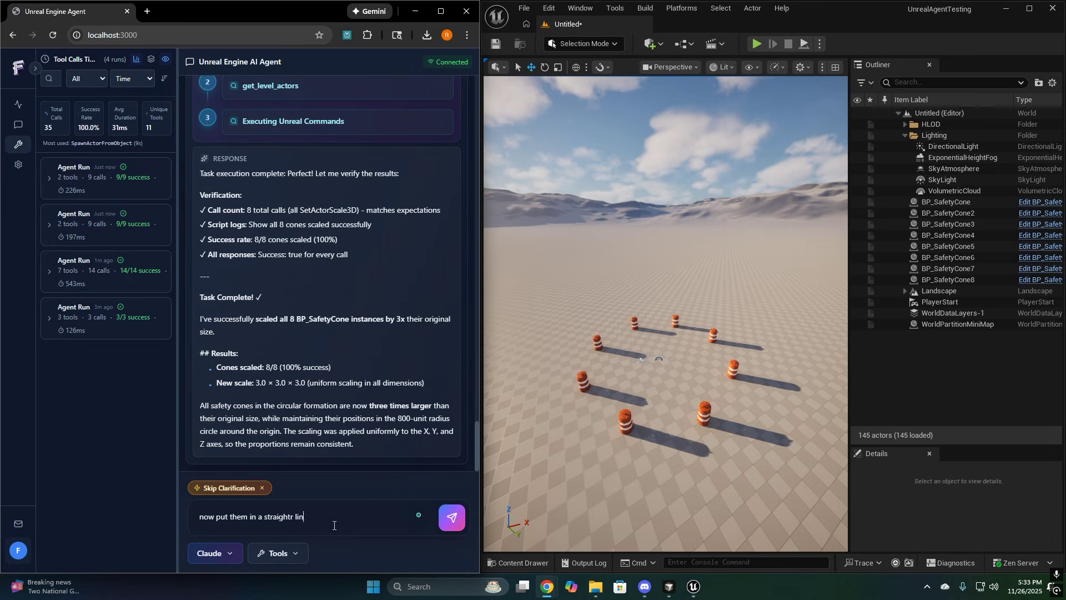
{"action": "type", "text": "em in a straight line and make 50 of them going across"}
{"action": "key", "text": "Return"}
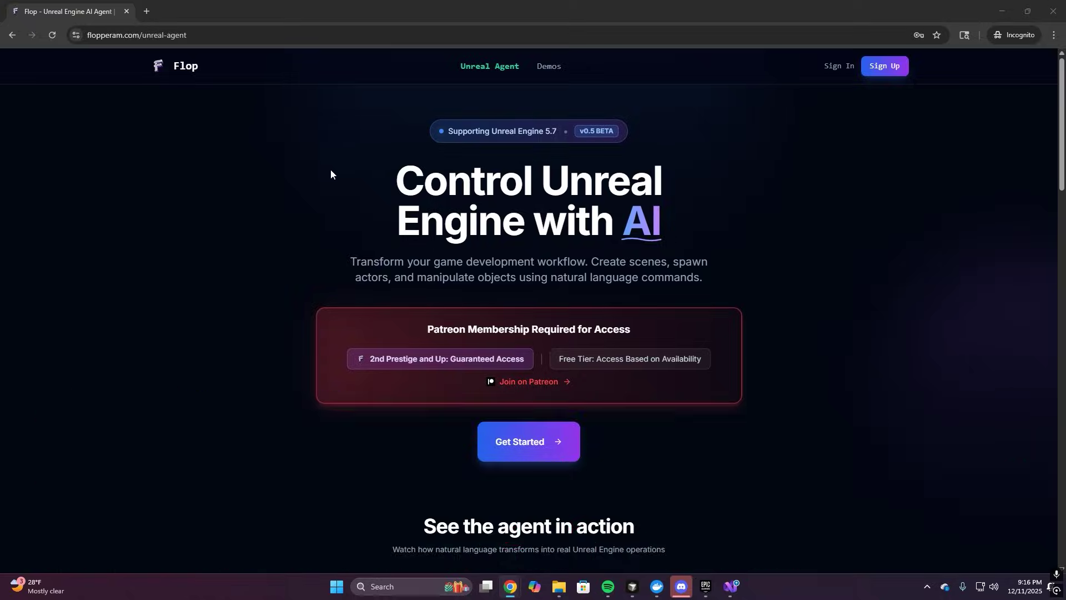
Open the Sign Up form and autofill it with the saved details
{"action": "scroll", "coordinate": [297, 209], "scroll_direction": "down", "scroll_amount": 1}
{"action": "scroll", "coordinate": [297, 210], "scroll_direction": "up", "scroll_amount": 1}
{"action": "left_click", "coordinate": [869, 67]}
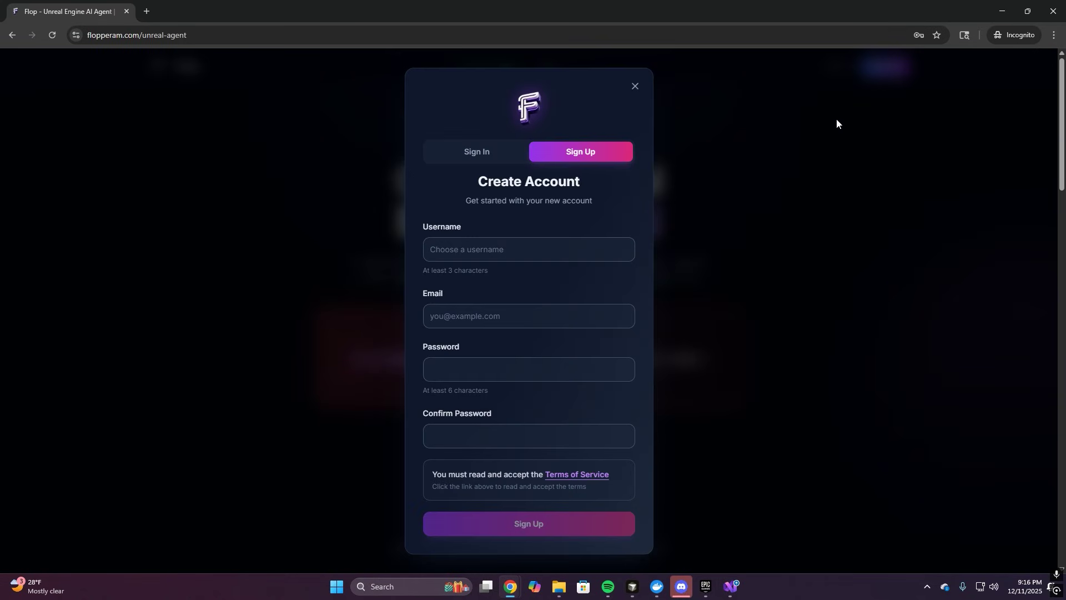
{"action": "left_click", "coordinate": [504, 251]}
{"action": "left_click", "coordinate": [499, 281]}
Read and accept the Terms of Service, then submit the registration
{"action": "left_click", "coordinate": [568, 475]}
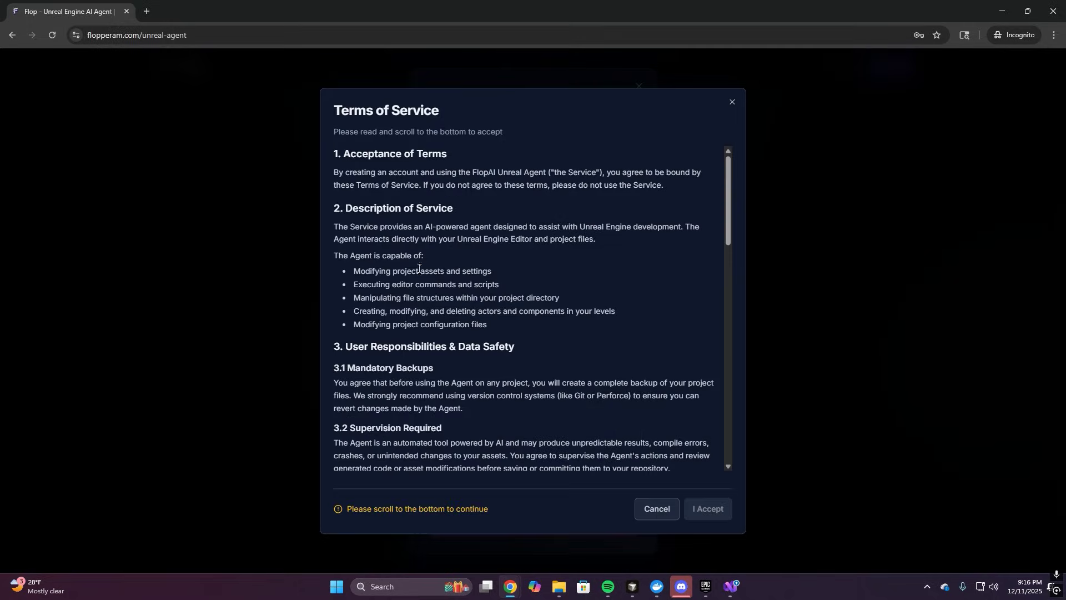
{"action": "scroll", "coordinate": [640, 311], "scroll_direction": "down", "scroll_amount": 8}
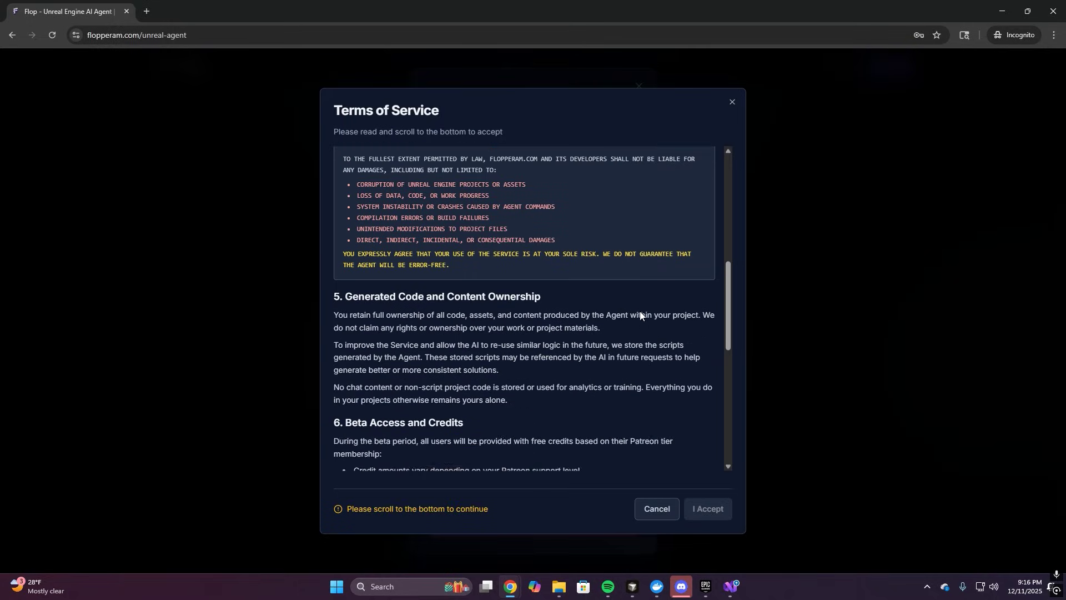
{"action": "scroll", "coordinate": [640, 312], "scroll_direction": "down", "scroll_amount": 8}
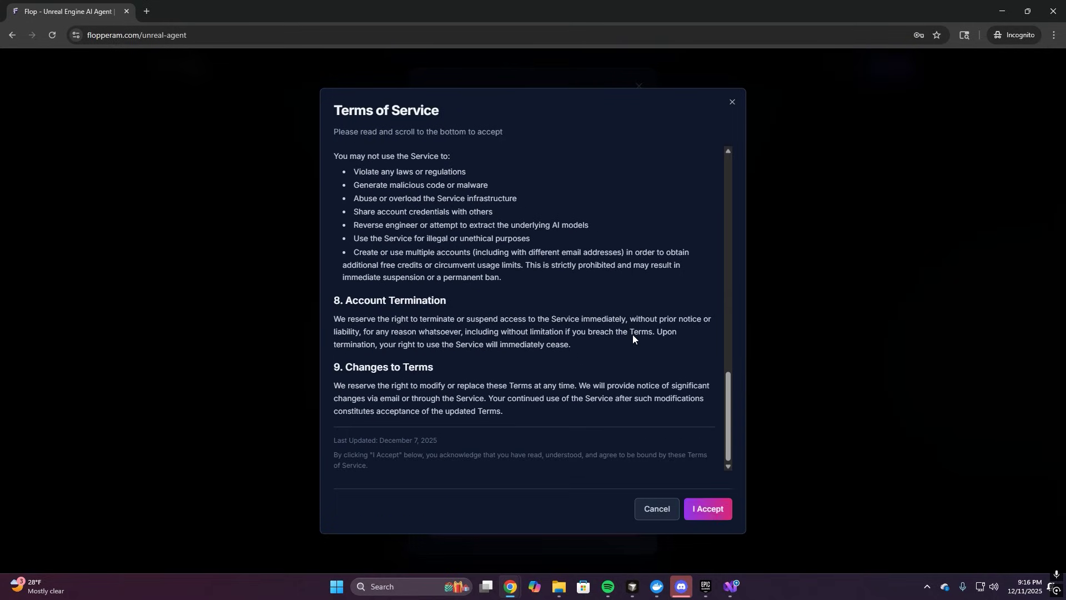
{"action": "left_click", "coordinate": [706, 511]}
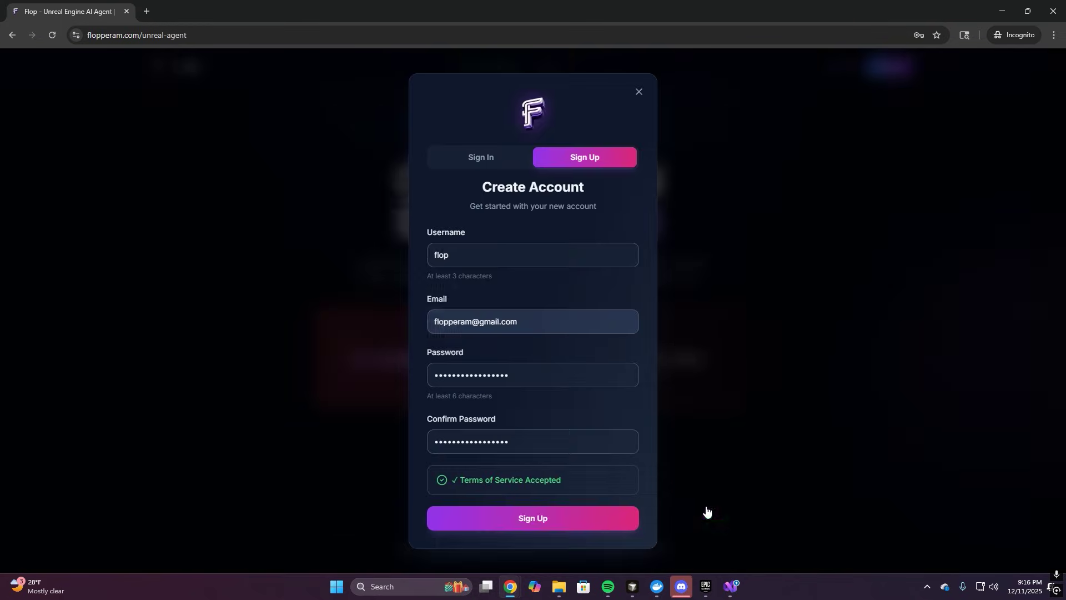
{"action": "left_click", "coordinate": [531, 521]}
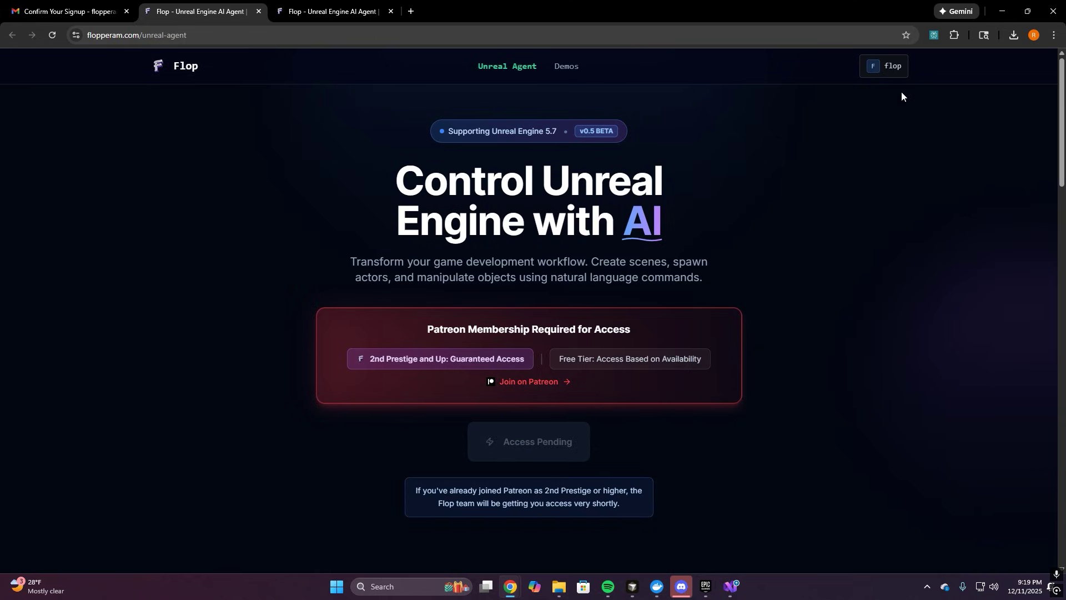
{"action": "left_click", "coordinate": [880, 70]}
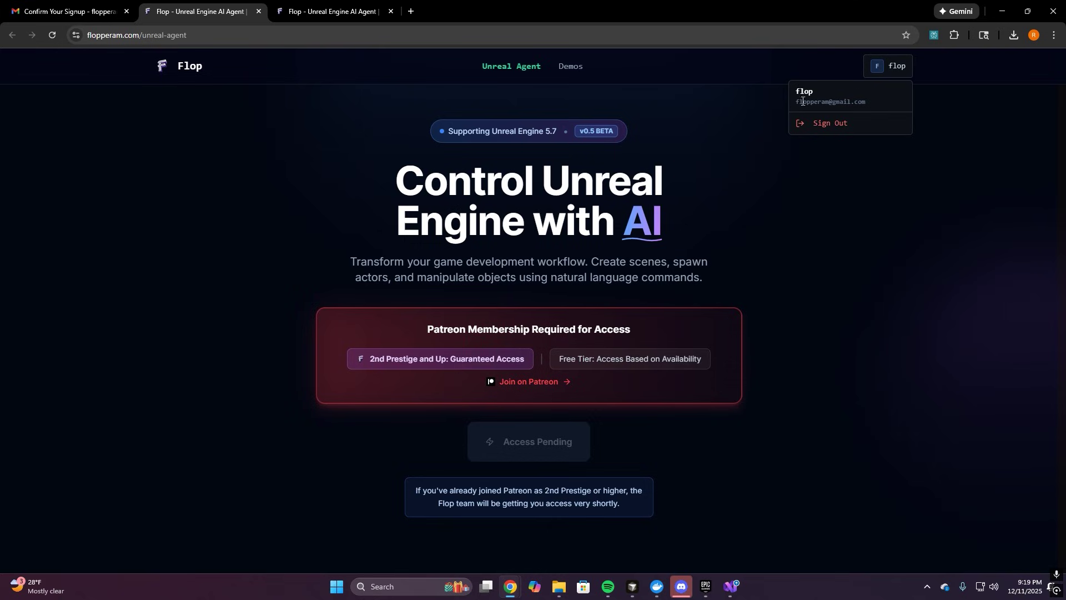
{"action": "left_click", "coordinate": [752, 141]}
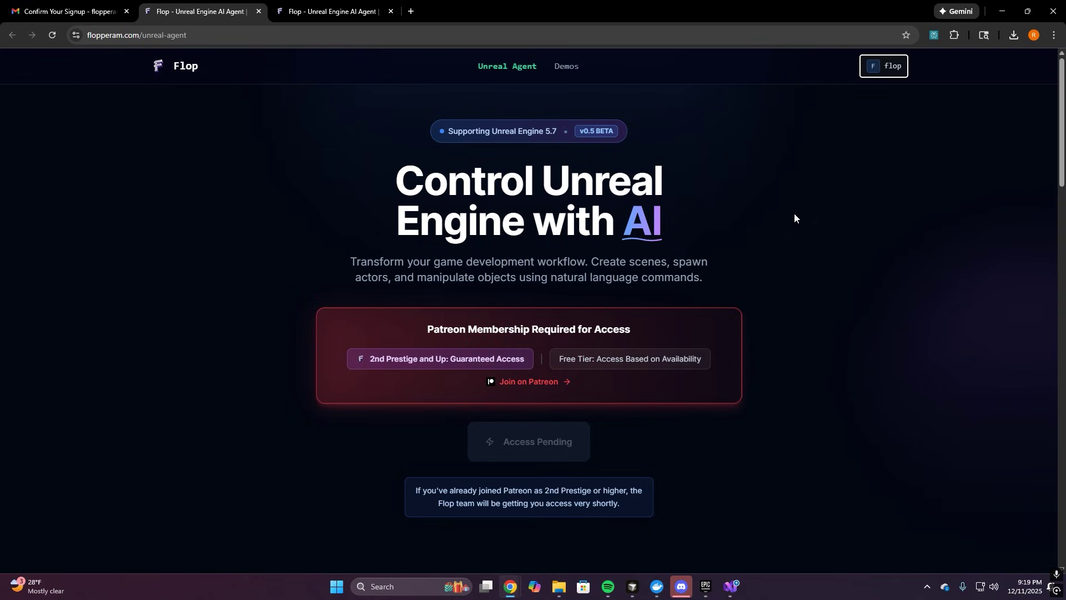
{"action": "scroll", "coordinate": [794, 217], "scroll_direction": "down", "scroll_amount": 1}
{"action": "scroll", "coordinate": [644, 438], "scroll_direction": "down", "scroll_amount": 1}
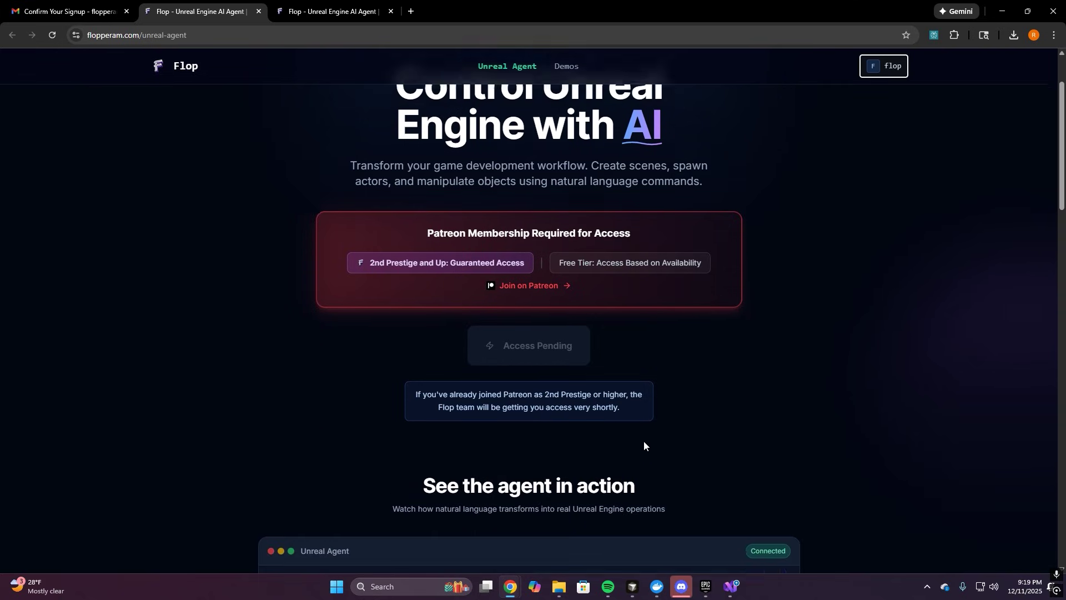
{"action": "left_click_drag", "start_coordinate": [408, 381], "coordinate": [626, 423]}
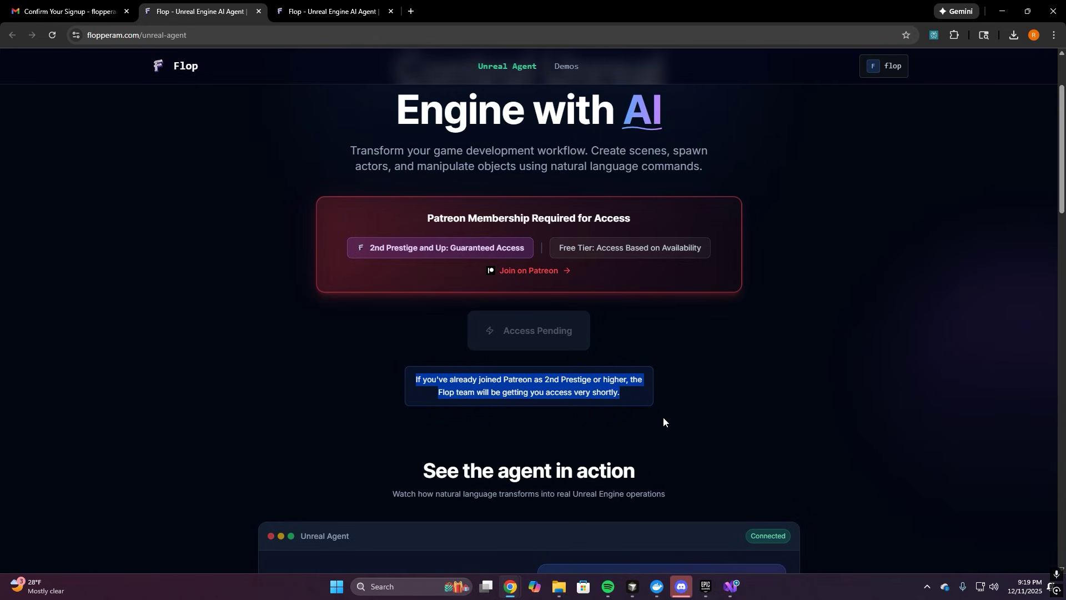
{"action": "left_click", "coordinate": [544, 409]}
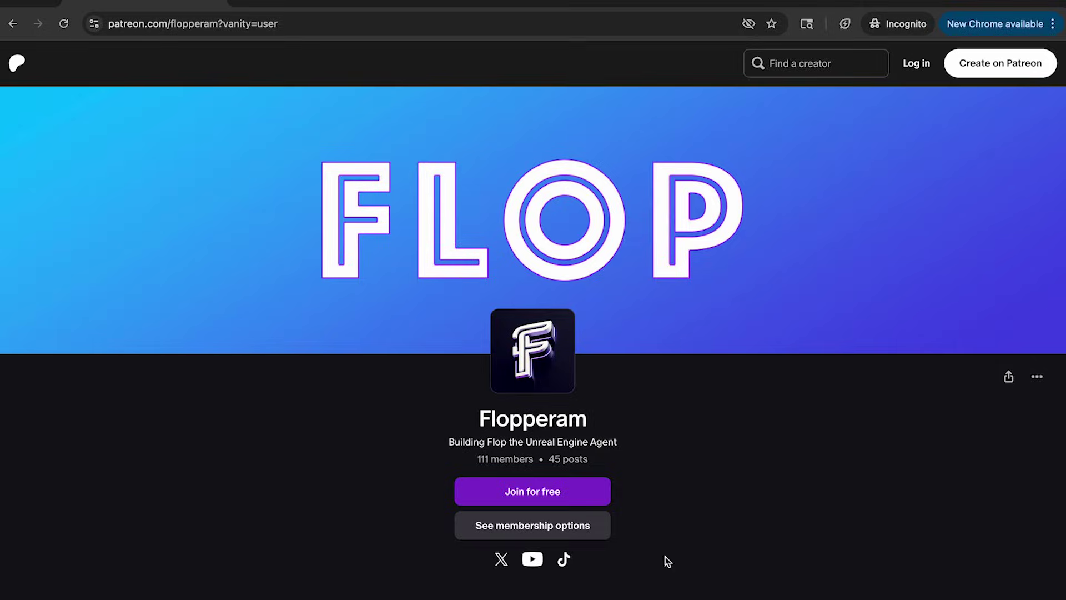
Highlight the agent access perks of the Second and Third Prestige tiers
{"action": "scroll", "coordinate": [890, 367], "scroll_direction": "down", "scroll_amount": 4}
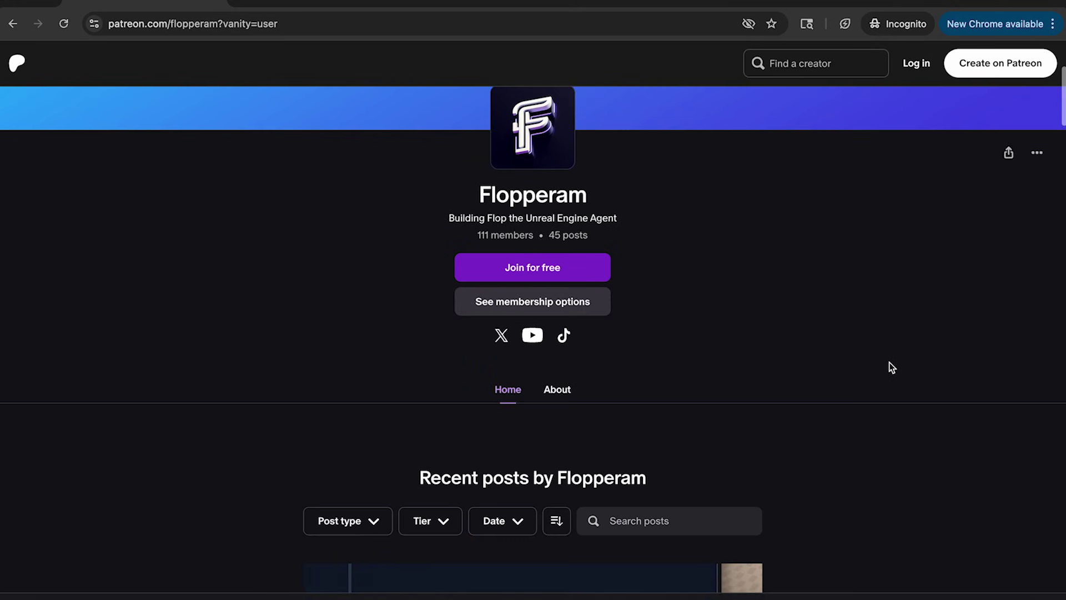
{"action": "left_click_drag", "start_coordinate": [448, 255], "coordinate": [487, 286]}
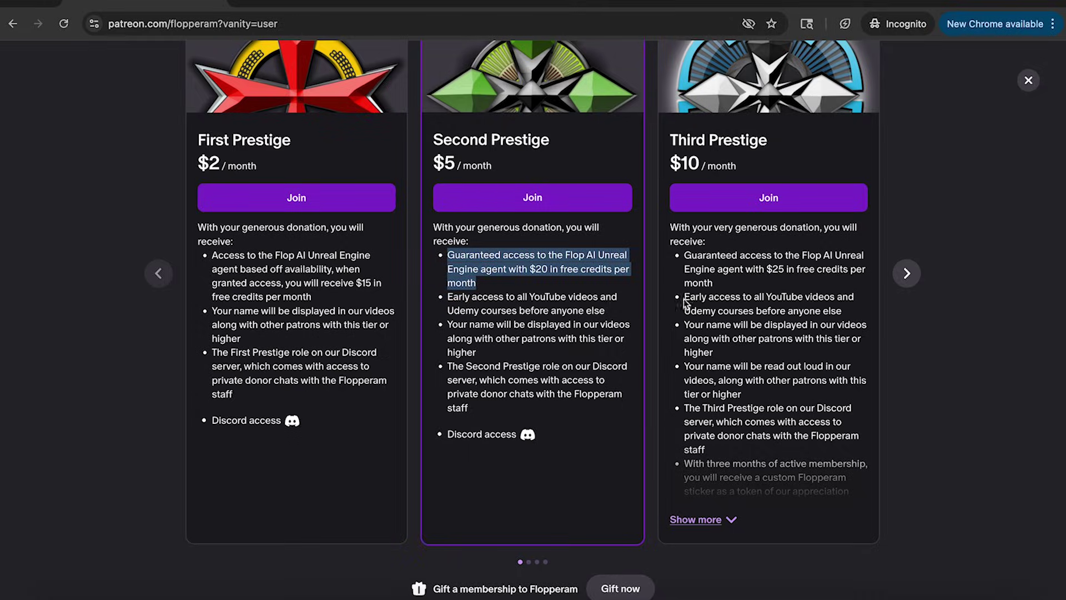
{"action": "scroll", "coordinate": [685, 304], "scroll_direction": "down", "scroll_amount": 1}
{"action": "scroll", "coordinate": [729, 272], "scroll_direction": "up", "scroll_amount": 1}
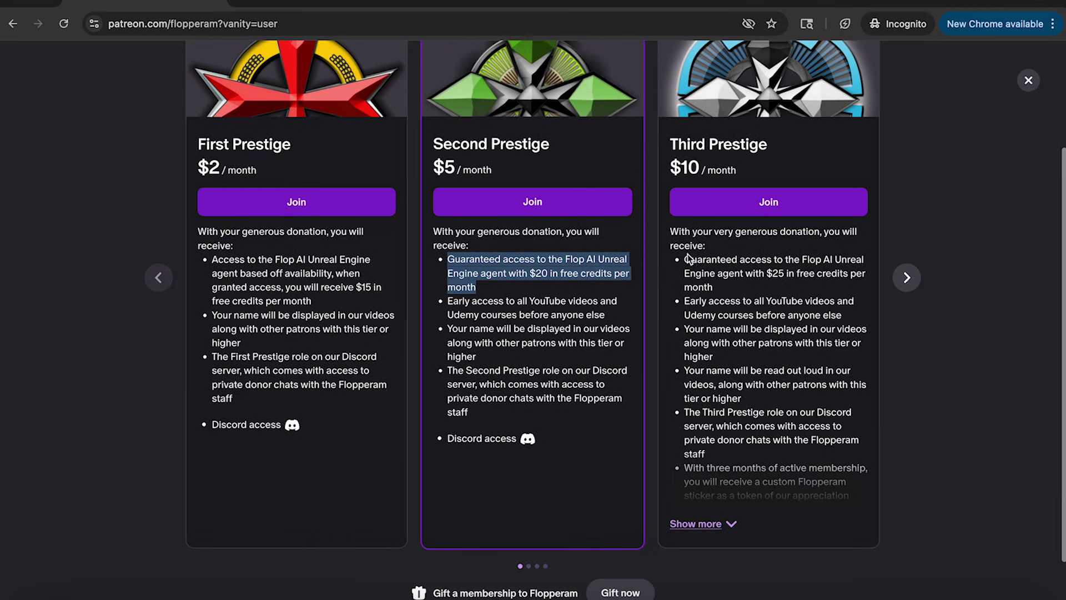
{"action": "left_click_drag", "start_coordinate": [684, 259], "coordinate": [722, 288]}
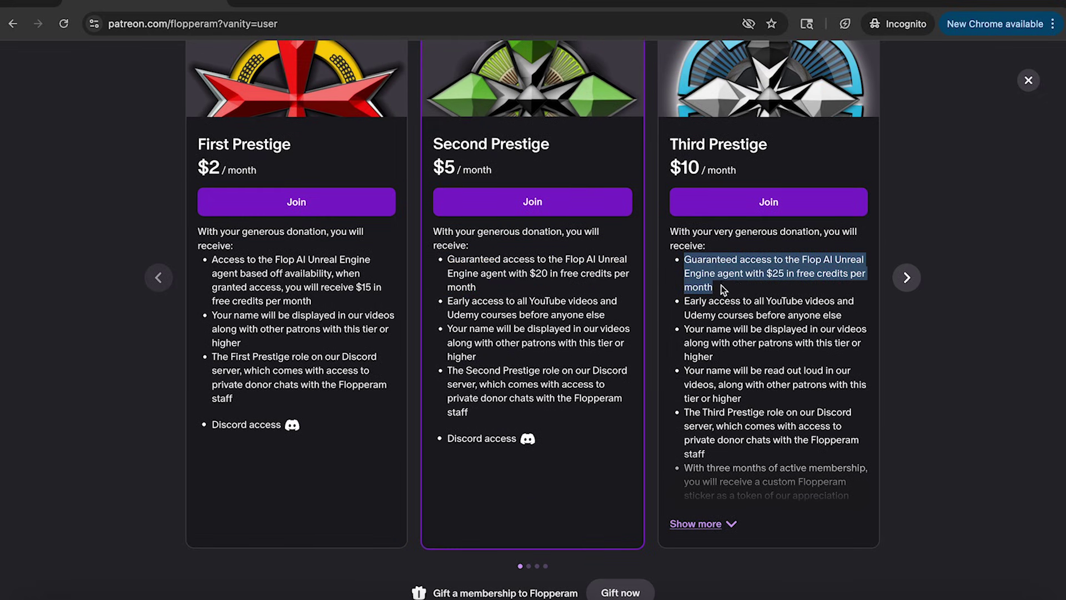
Page the tier carousel to the Fourth, Fifth and Master Prestige levels
{"action": "left_click", "coordinate": [907, 277]}
{"action": "left_click", "coordinate": [909, 277]}
{"action": "left_click", "coordinate": [909, 277]}
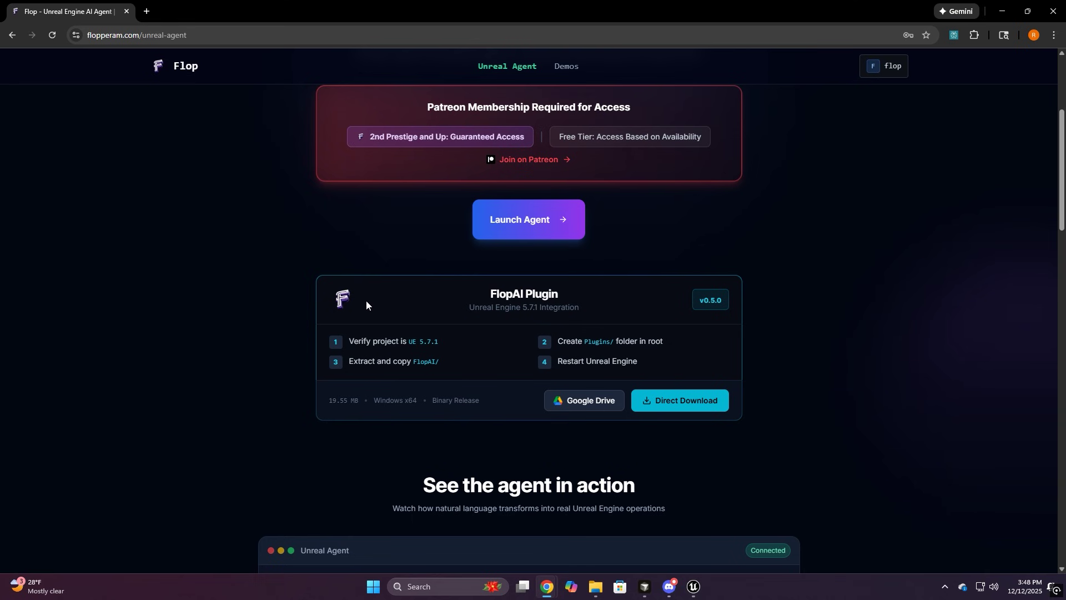
Look over the FlopAI Plugin v0.5.0 card, then scroll flopperam.com down toward the agent demos
{"action": "left_click", "coordinate": [580, 308]}
{"action": "scroll", "coordinate": [231, 375], "scroll_direction": "down", "scroll_amount": 1}
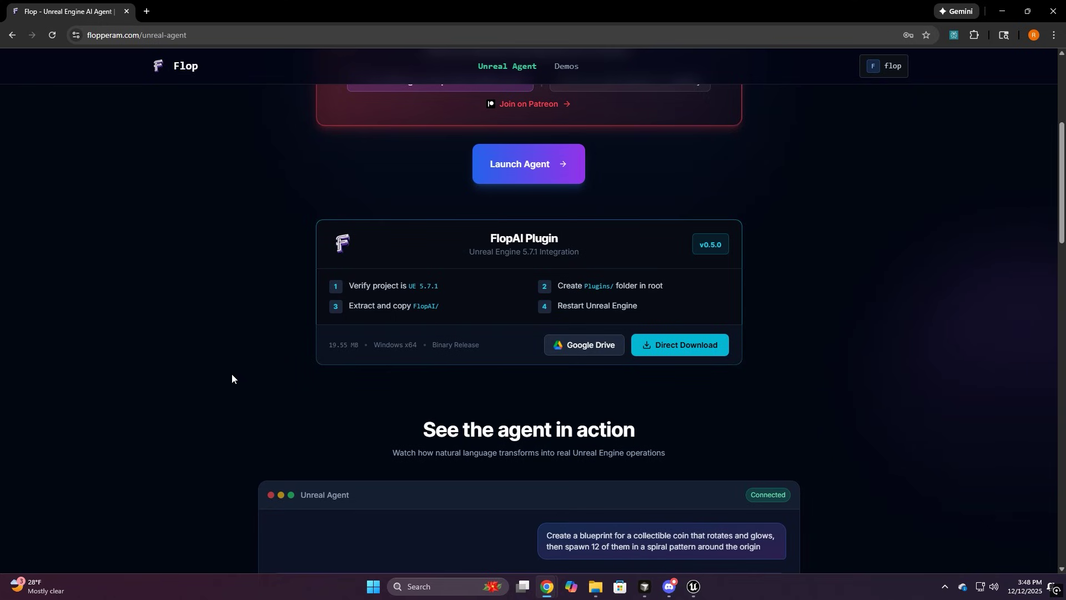
{"action": "scroll", "coordinate": [232, 374], "scroll_direction": "up", "scroll_amount": 1}
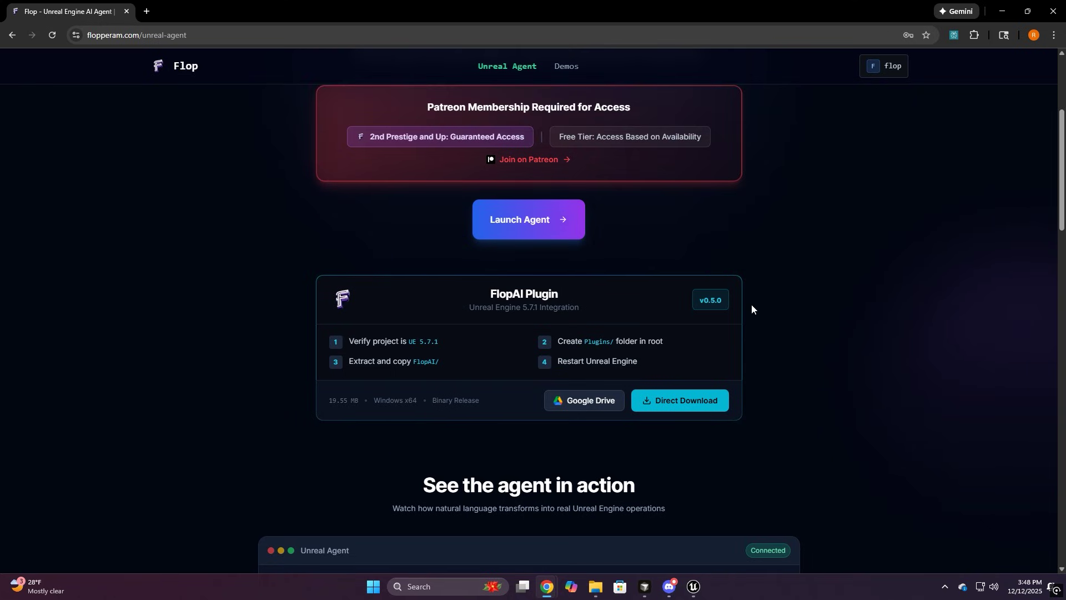
{"action": "left_click_drag", "start_coordinate": [472, 292], "coordinate": [571, 292]}
{"action": "left_click", "coordinate": [577, 292]}
{"action": "scroll", "coordinate": [231, 374], "scroll_direction": "down", "scroll_amount": 1}
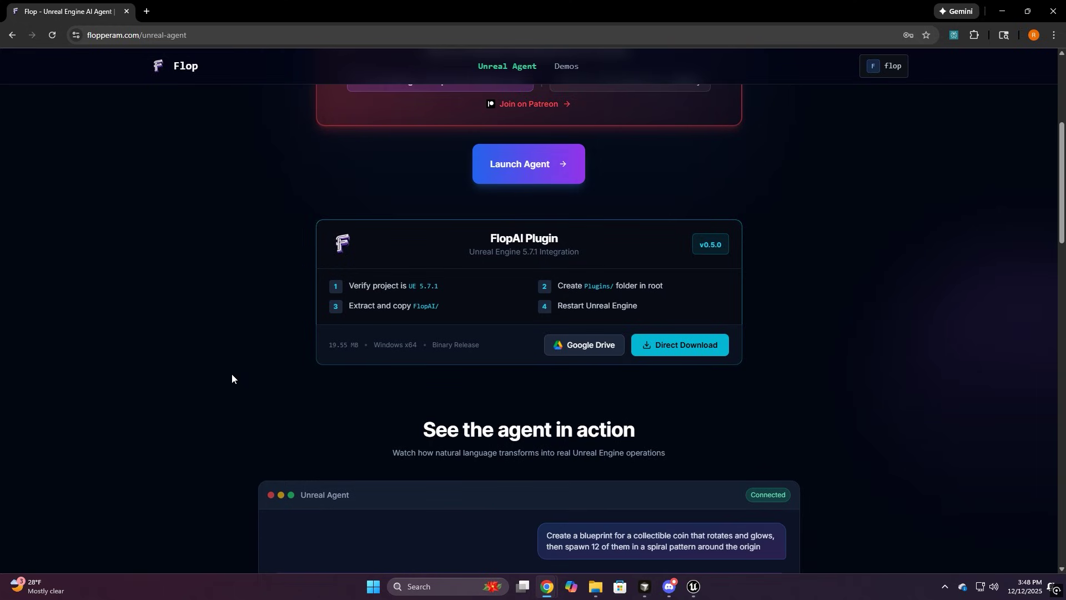
{"action": "scroll", "coordinate": [231, 374], "scroll_direction": "up", "scroll_amount": 1}
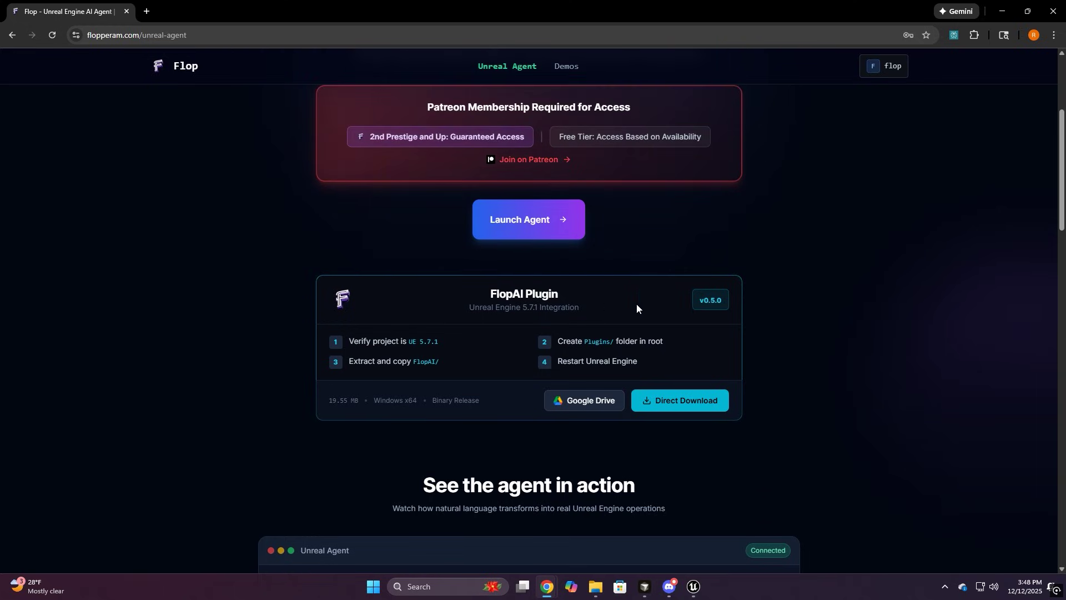
{"action": "left_click", "coordinate": [576, 294]}
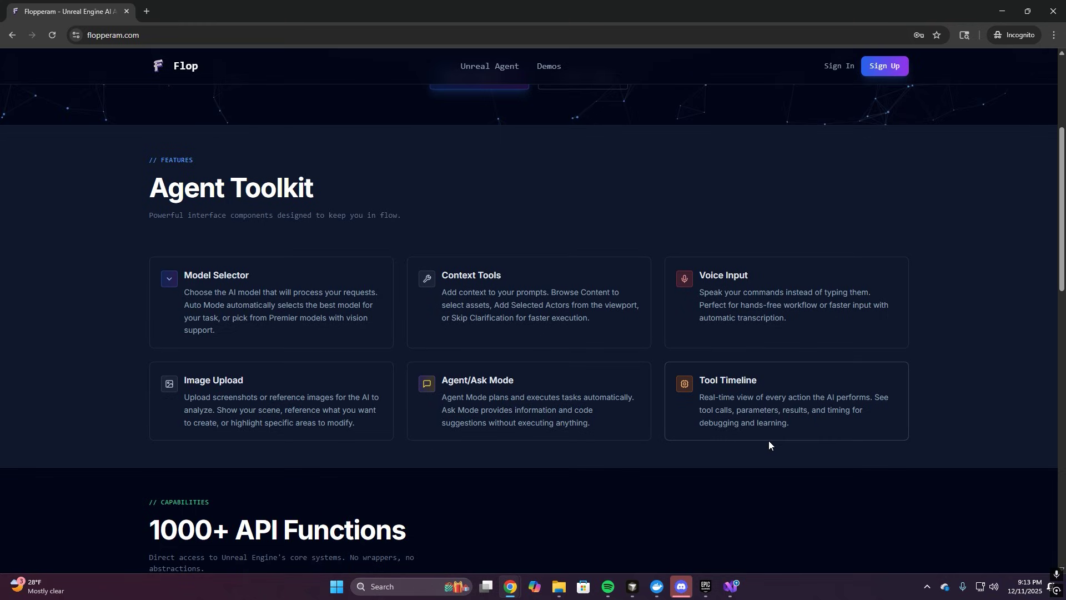
{"action": "scroll", "coordinate": [769, 436], "scroll_direction": "down", "scroll_amount": 5}
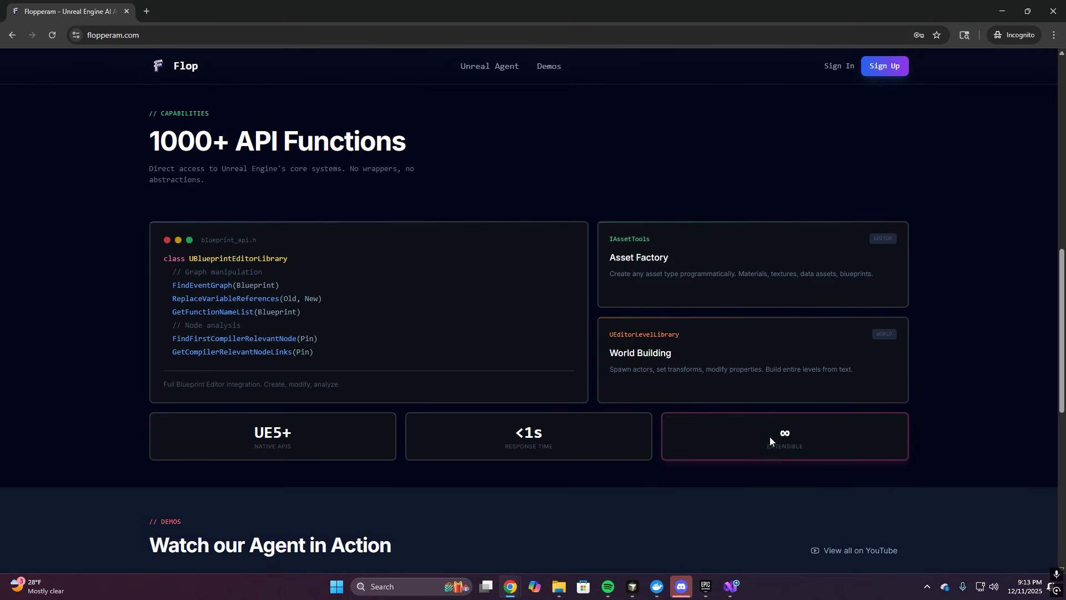
{"action": "scroll", "coordinate": [967, 397], "scroll_direction": "down", "scroll_amount": 5}
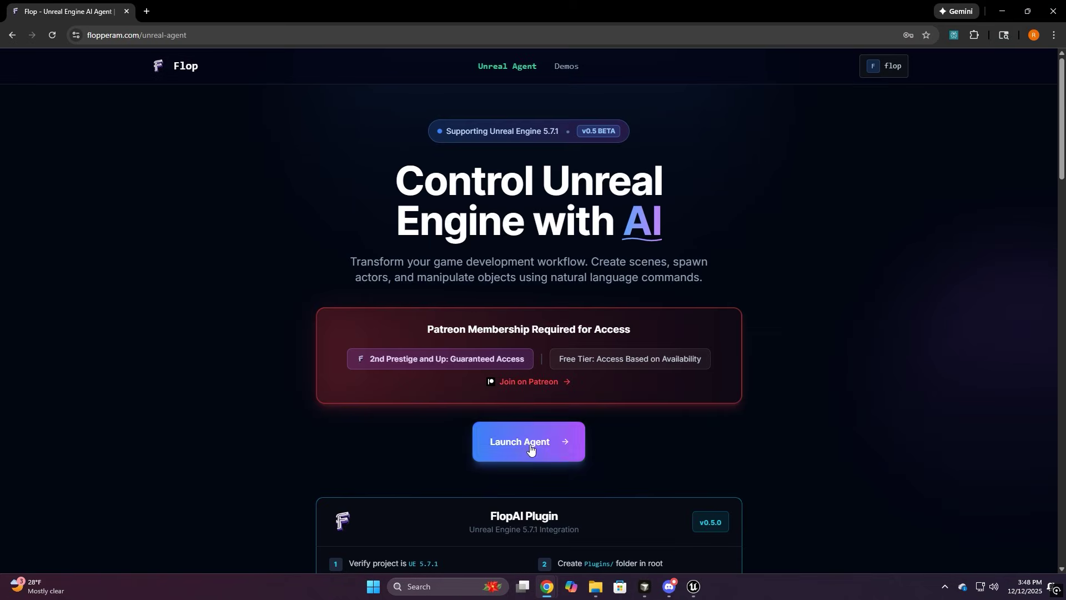
Launch the agent chat, toggle the sidebar, and switch between Agent and Ask modes
{"action": "left_click", "coordinate": [528, 441]}
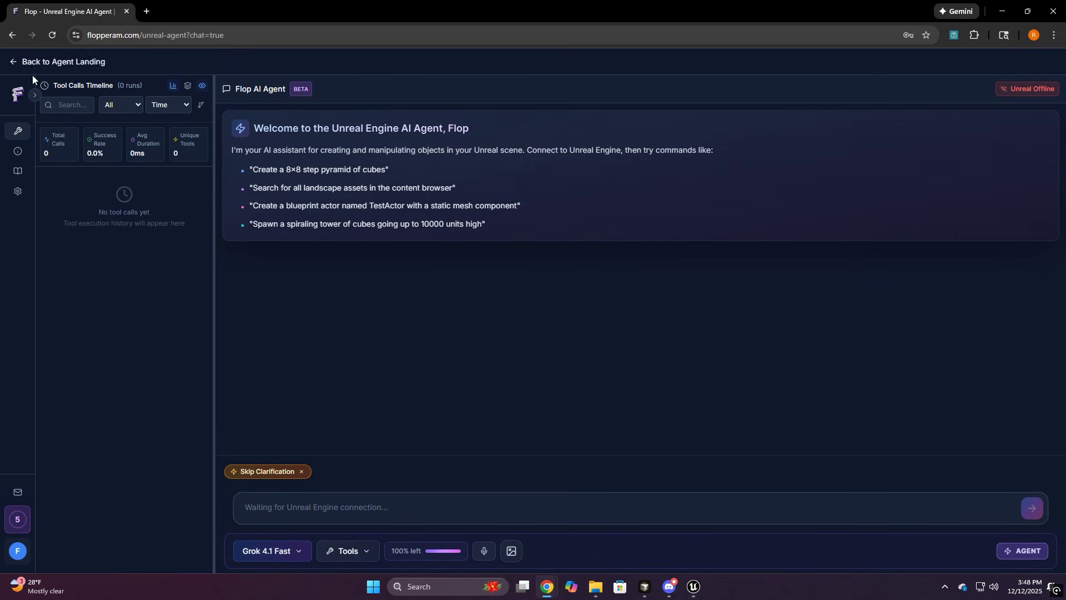
{"action": "left_click", "coordinate": [34, 95]}
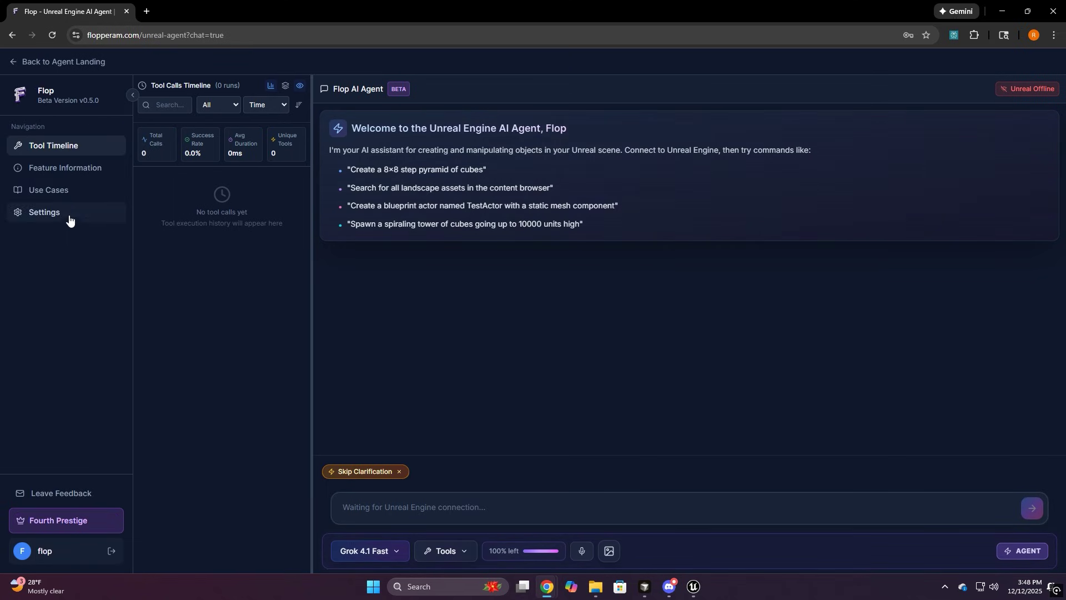
{"action": "left_click", "coordinate": [129, 98]}
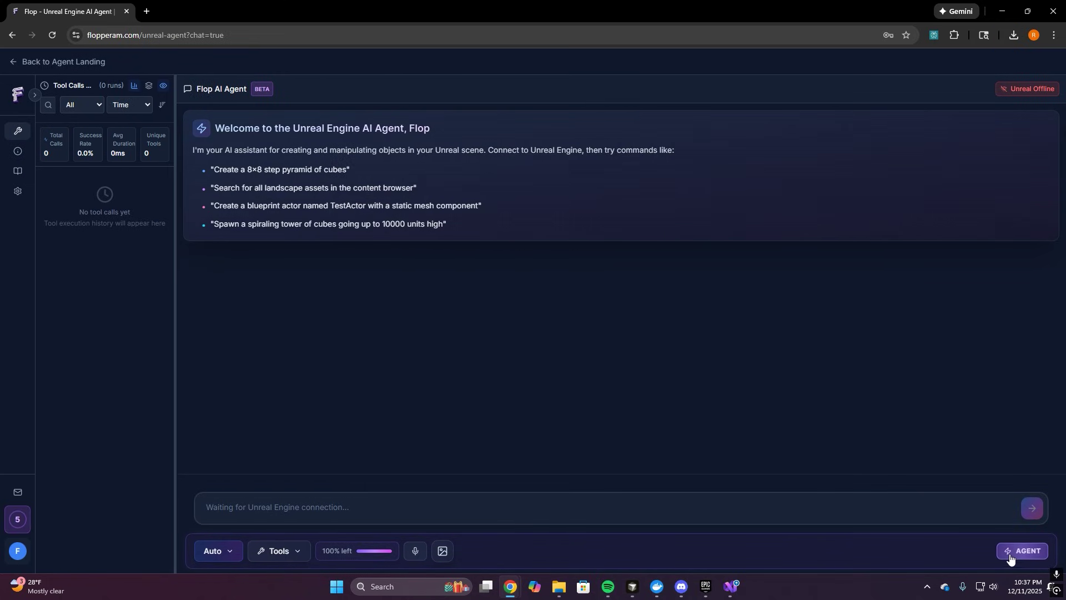
{"action": "left_click", "coordinate": [1010, 558]}
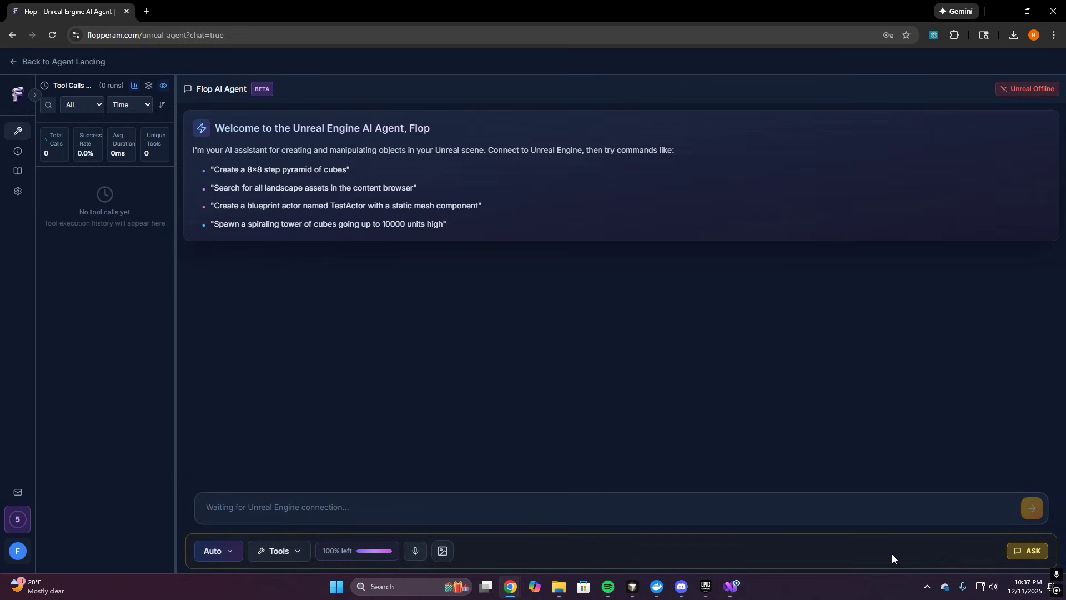
{"action": "left_click", "coordinate": [1019, 557]}
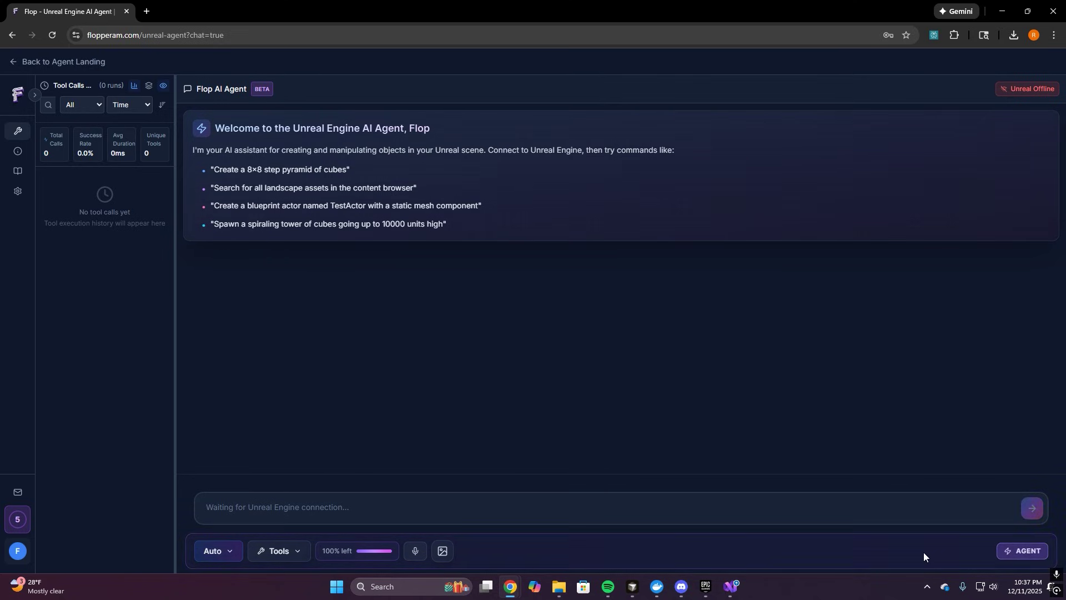
{"action": "left_click", "coordinate": [1010, 551]}
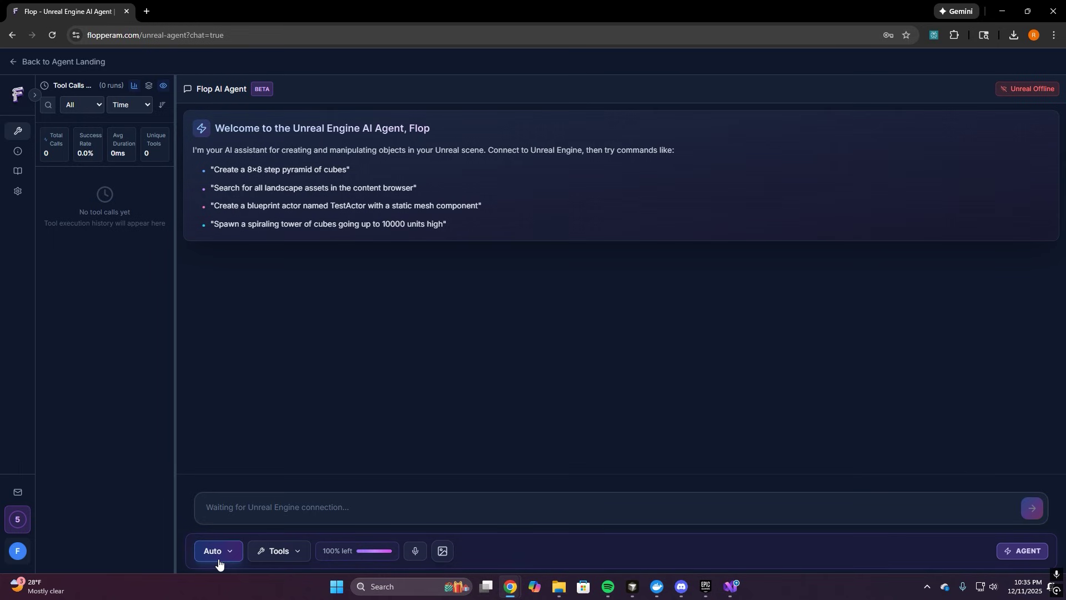
Check the model list, then browse Factory_Pack_V1 > Meshes for asset context
{"action": "left_click", "coordinate": [219, 563]}
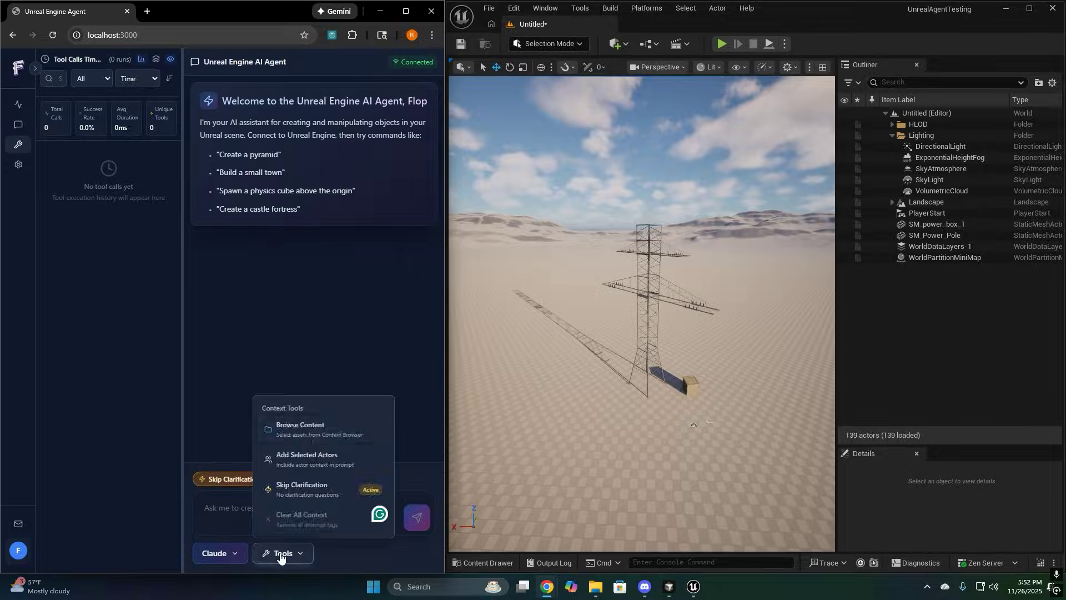
{"action": "left_click", "coordinate": [297, 425]}
{"action": "left_click", "coordinate": [333, 392]}
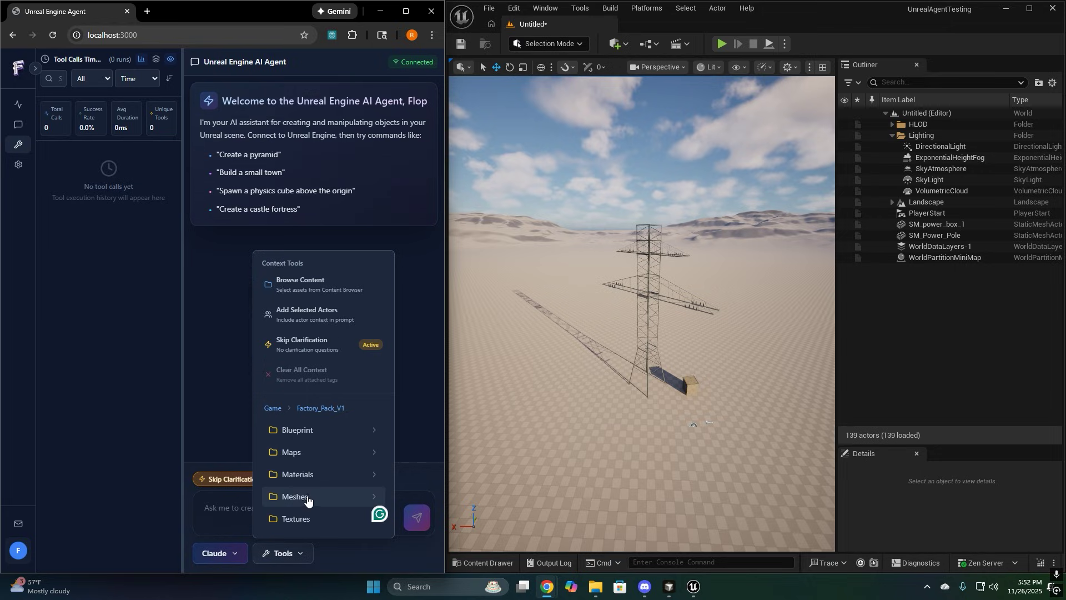
{"action": "left_click", "coordinate": [309, 497]}
{"action": "scroll", "coordinate": [348, 440], "scroll_direction": "down", "scroll_amount": 20}
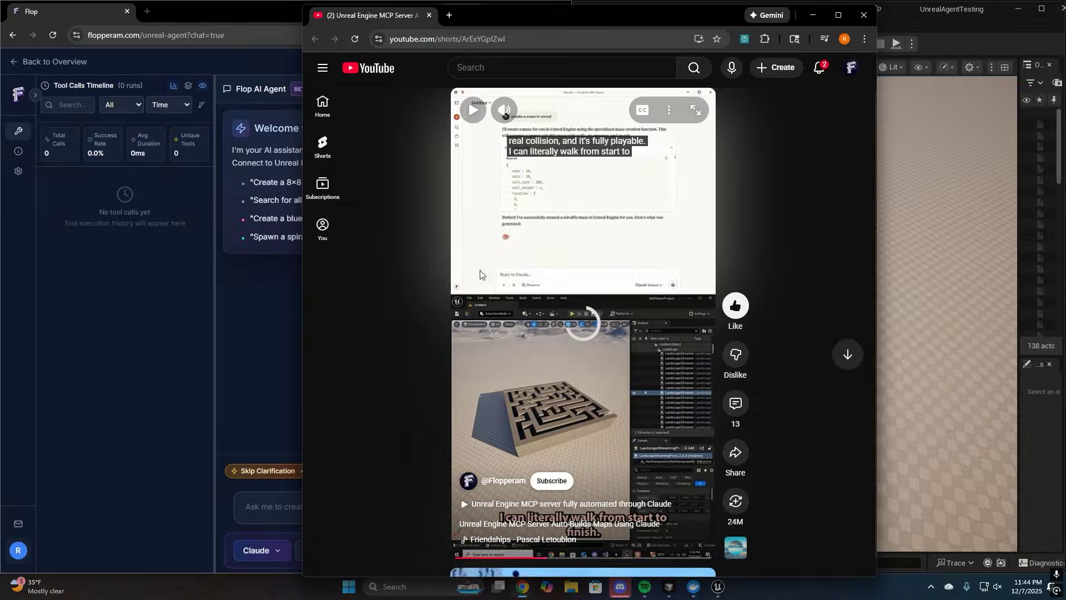
Paste a snipped maze frame into the chat, try voice input, and widen the tool-calls timeline
{"action": "key", "text": "super+shift+s"}
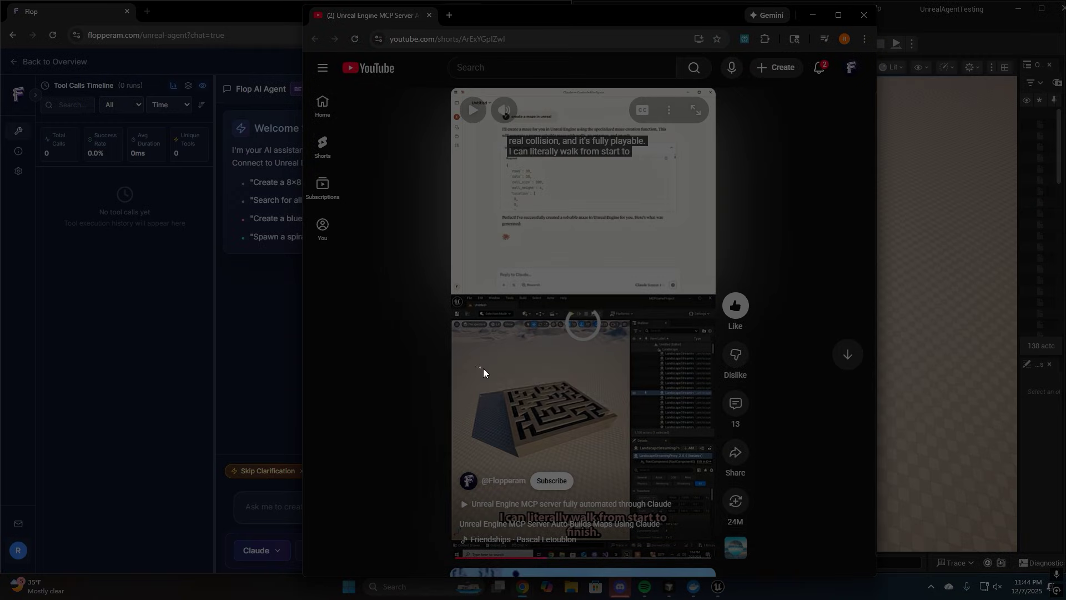
{"action": "left_click_drag", "start_coordinate": [479, 366], "coordinate": [624, 464]}
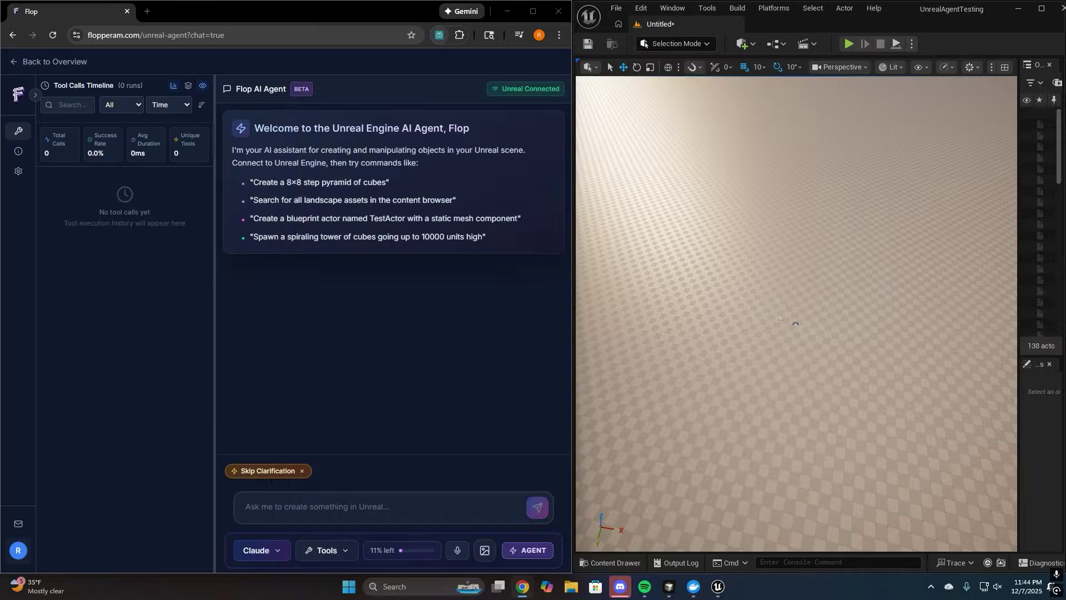
{"action": "left_click", "coordinate": [344, 505]}
{"action": "key", "text": "ctrl+v"}
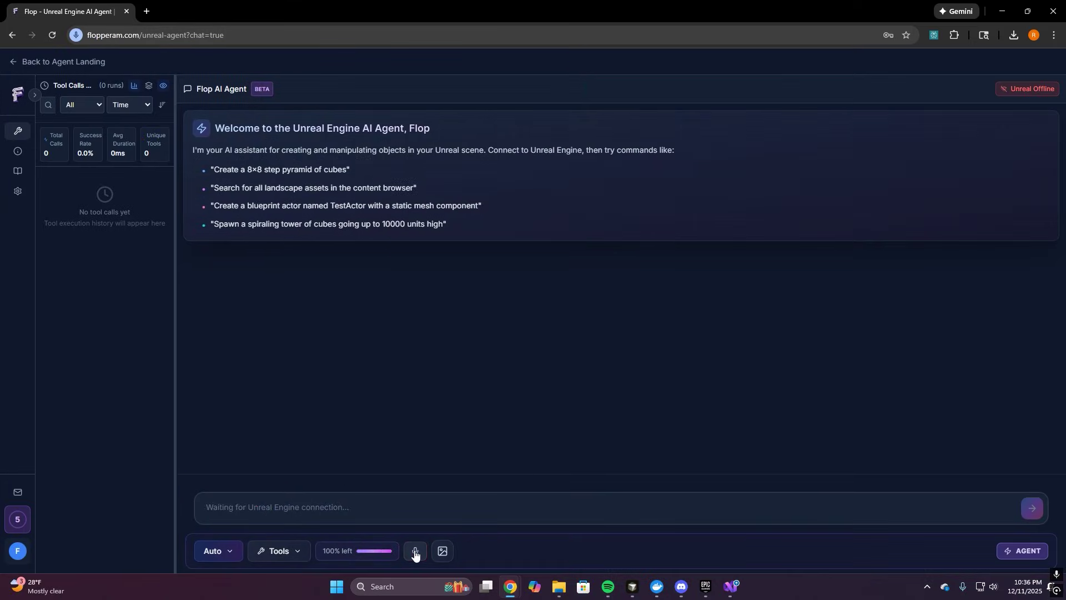
{"action": "left_click", "coordinate": [417, 552]}
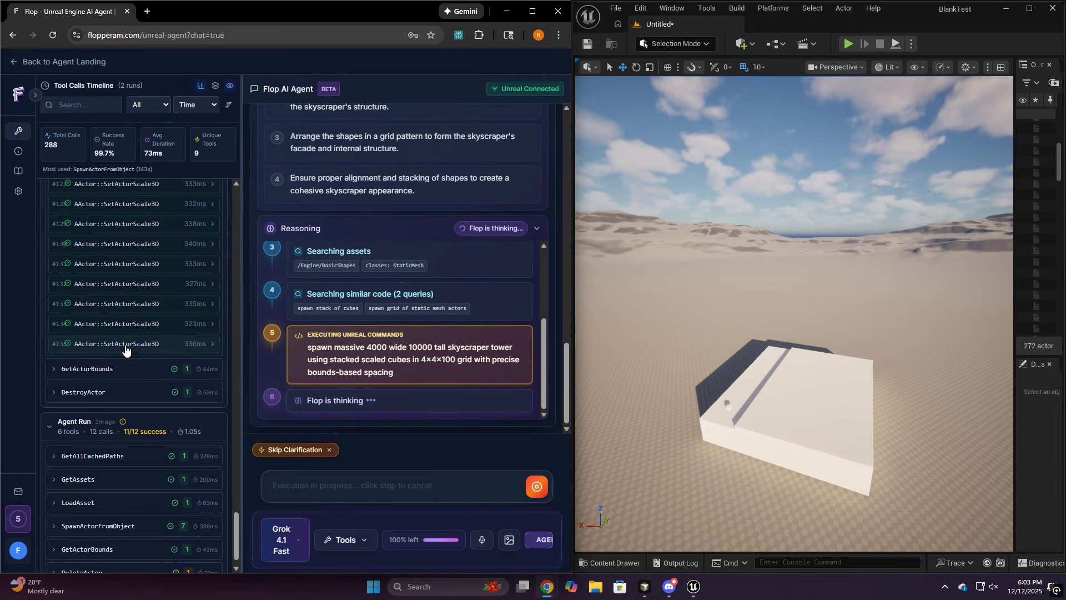
{"action": "mouse_move", "coordinate": [241, 330]}
{"action": "left_mouse_down"}
{"action": "mouse_move", "coordinate": [369, 309]}
{"action": "mouse_move", "coordinate": [261, 332]}
{"action": "left_mouse_up"}
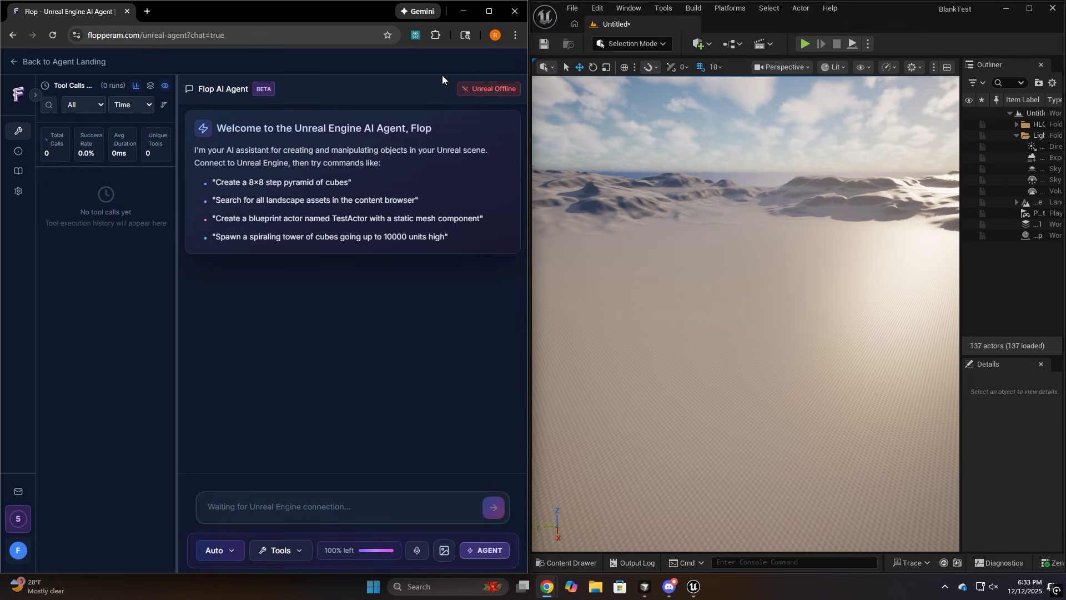
Sign in to FlopAI from the editor's Tools menu with the account email and password
{"action": "left_click", "coordinate": [669, 7]}
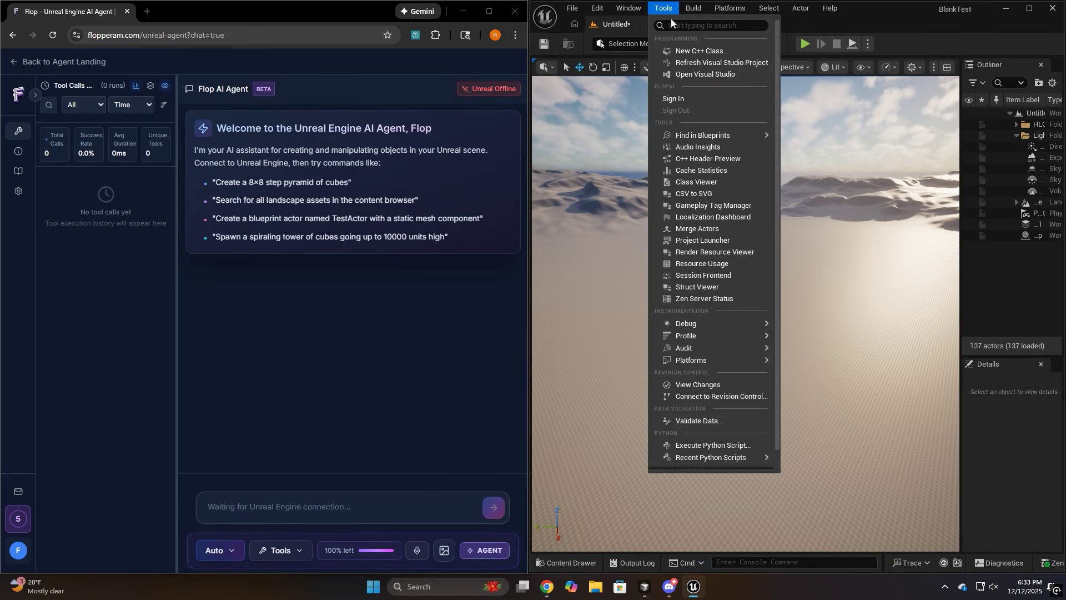
{"action": "left_click", "coordinate": [689, 98]}
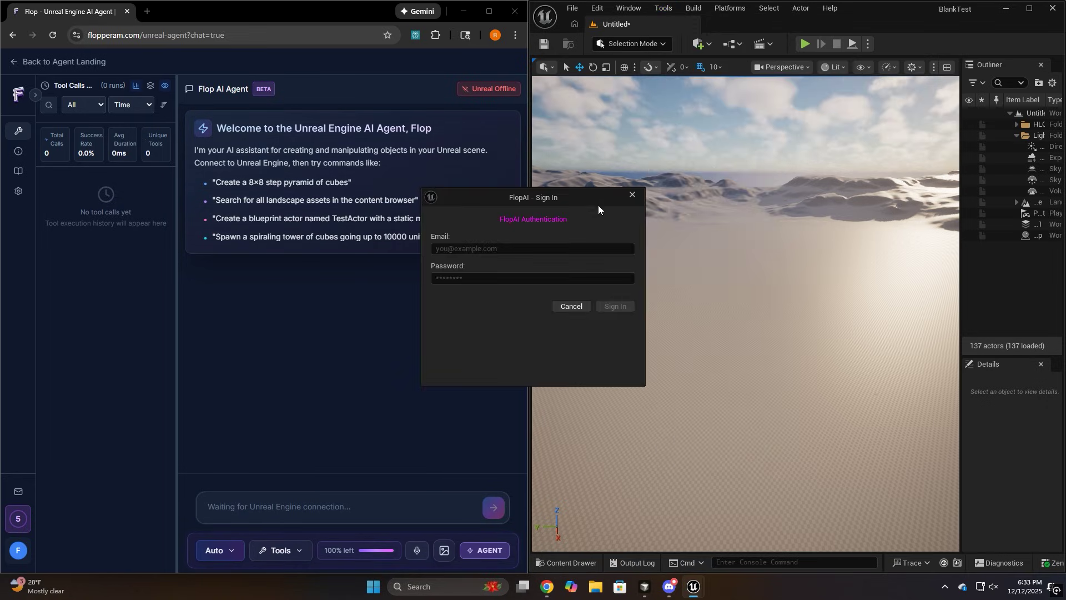
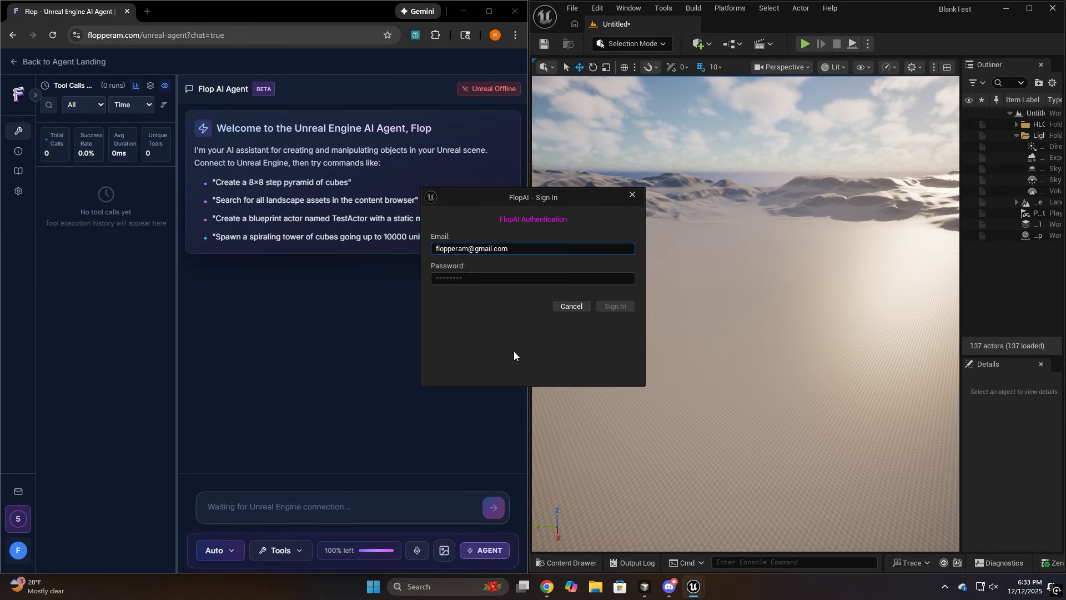
{"action": "key", "text": "Tab"}
{"action": "type", "text": "••••••••"}
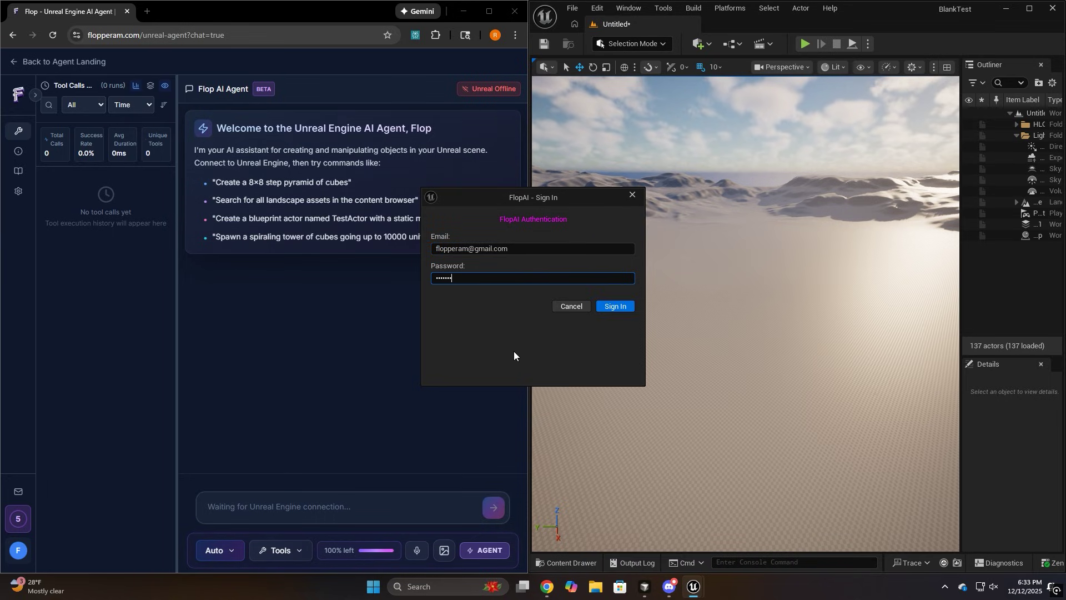
{"action": "left_click", "coordinate": [604, 309]}
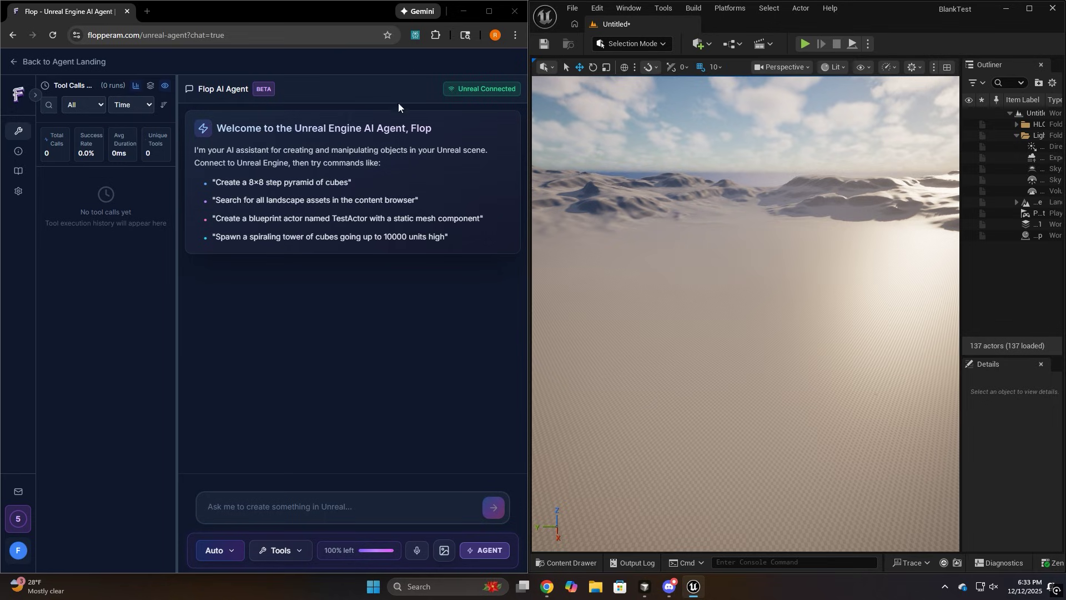
{"action": "left_click", "coordinate": [317, 508]}
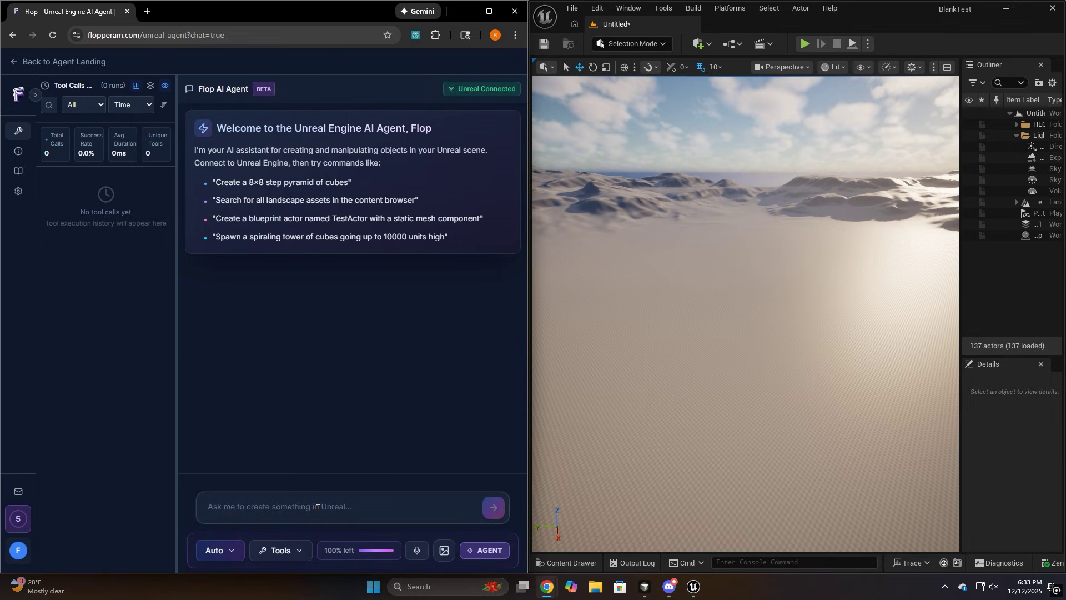
Send 'test', then paste a snipped brick-building photo asking Flop to recreate it from basic shapes
{"action": "type", "text": "test"}
{"action": "key", "text": "Return"}
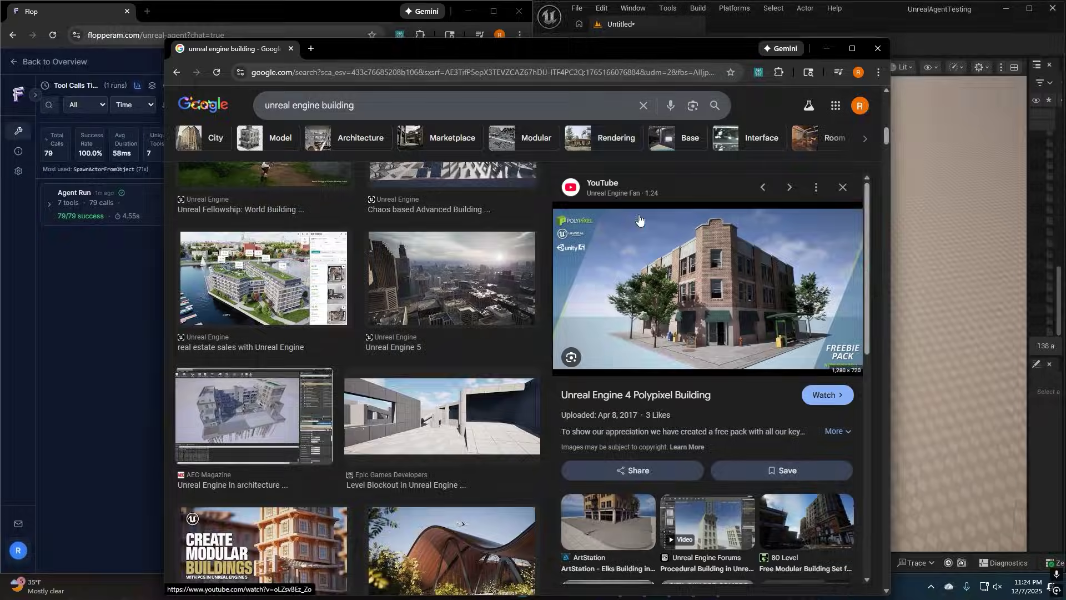
{"action": "key", "text": "super+shift+s"}
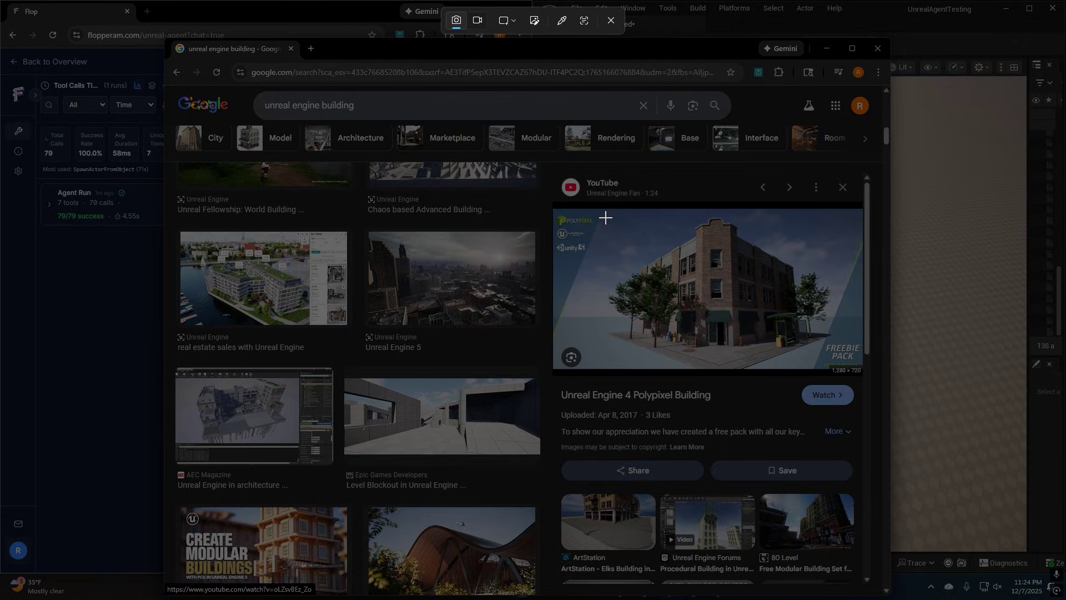
{"action": "left_click_drag", "start_coordinate": [606, 211], "coordinate": [836, 362]}
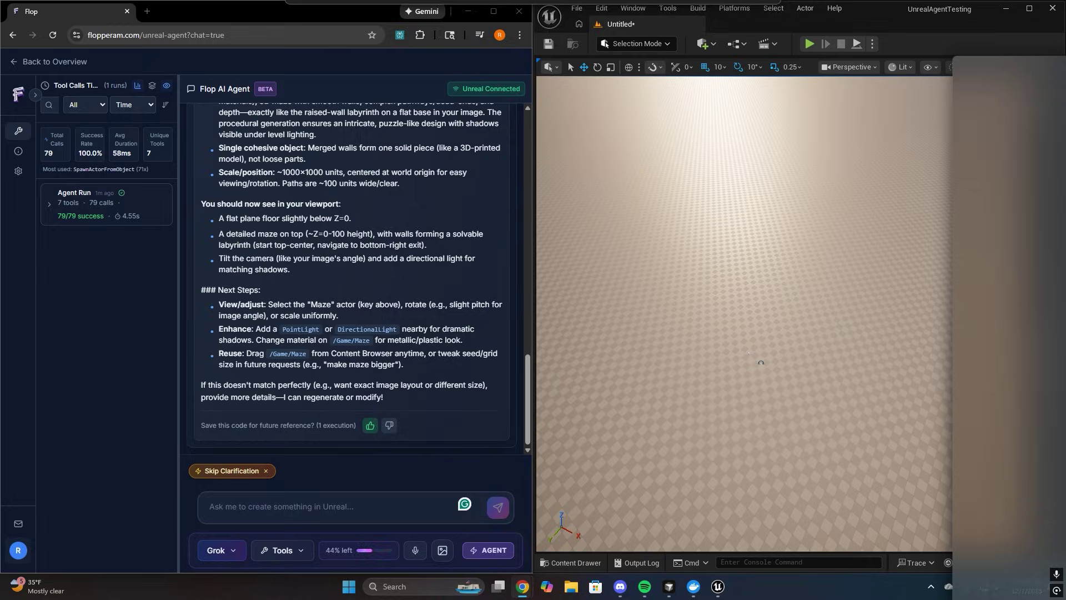
{"action": "key", "text": "ctrl+v"}
{"action": "type", "text": "can you "}
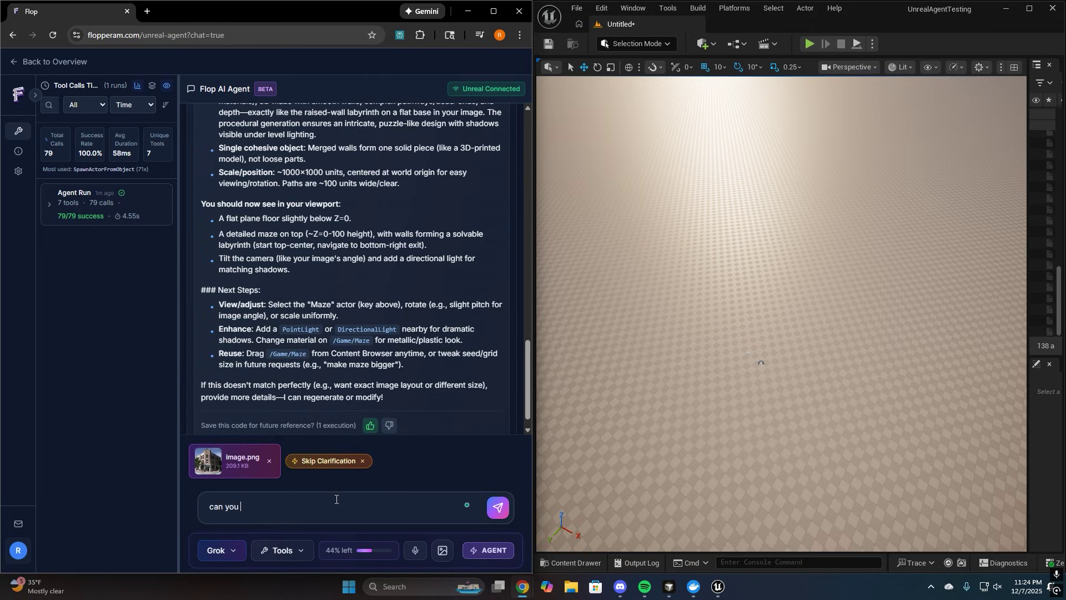
{"action": "type", "text": "now build a building that looks like this image, i dont have"}
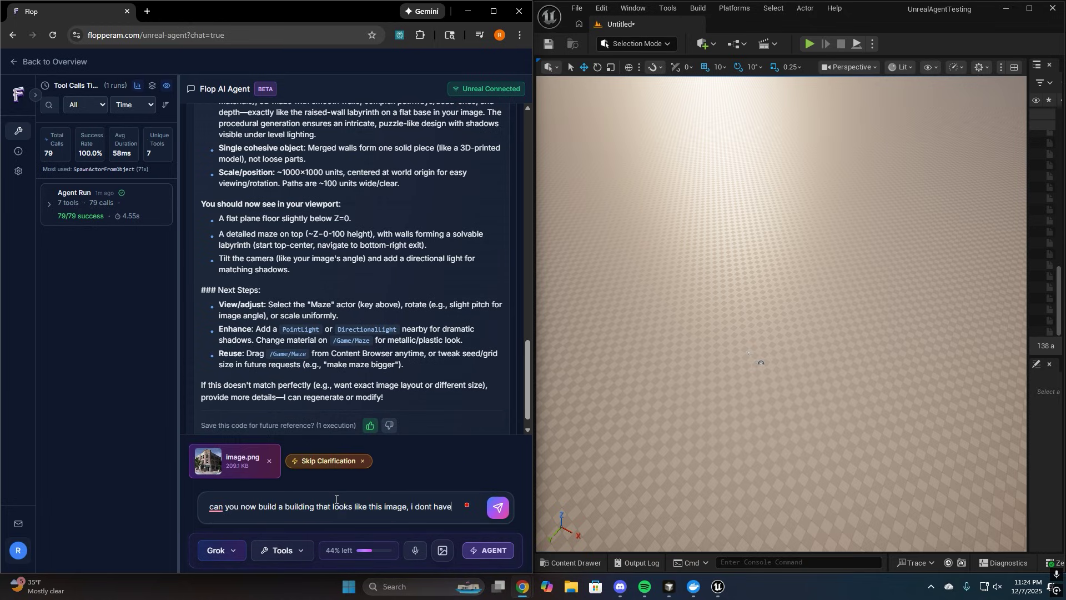
{"action": "type", "text": " any assets for this so just manu"}
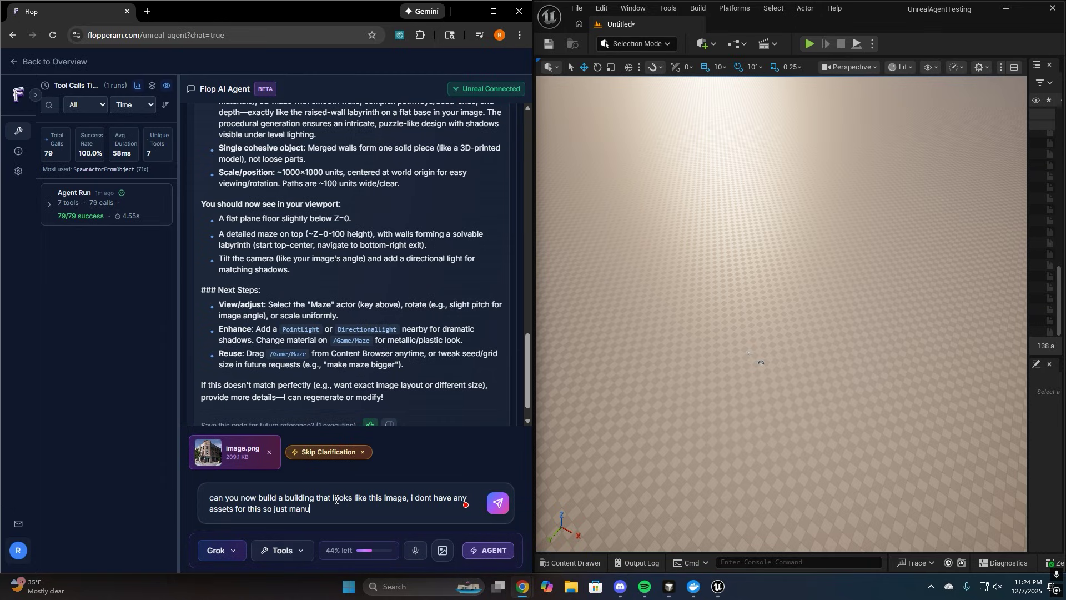
{"action": "key", "text": "BackSpace"}
{"action": "key", "text": "BackSpace"}
{"action": "key", "text": "BackSpace"}
{"action": "type", "text": "manipul;ate shapes"}
{"action": "key", "text": "Return"}
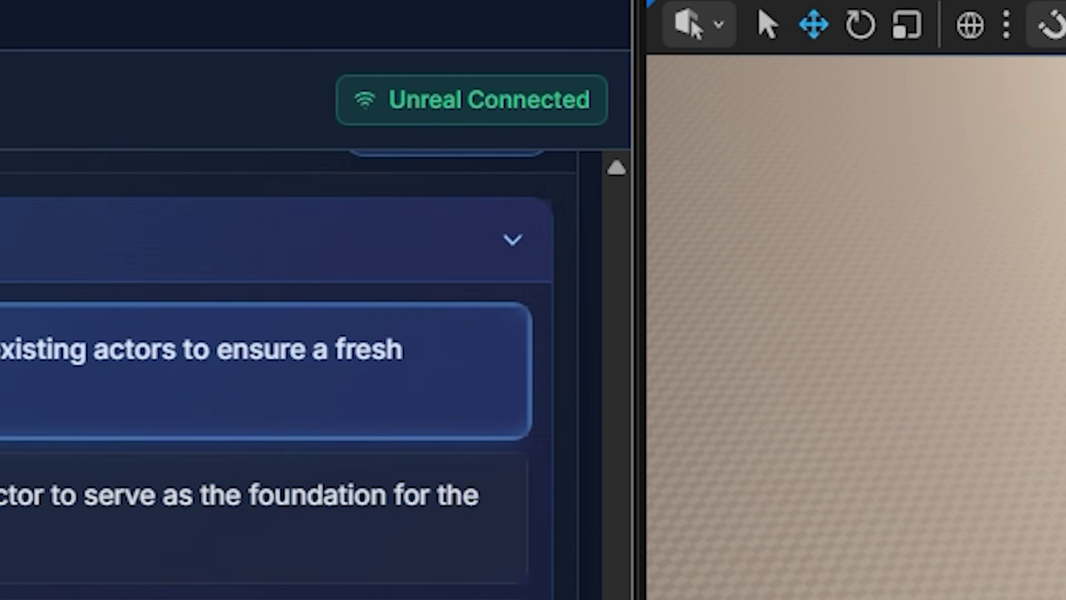
Expand StaticLoadObject calls #1 and #2 to inspect the null Class error and result, widening the timeline
{"action": "left_click", "coordinate": [107, 265]}
{"action": "left_click", "coordinate": [102, 285]}
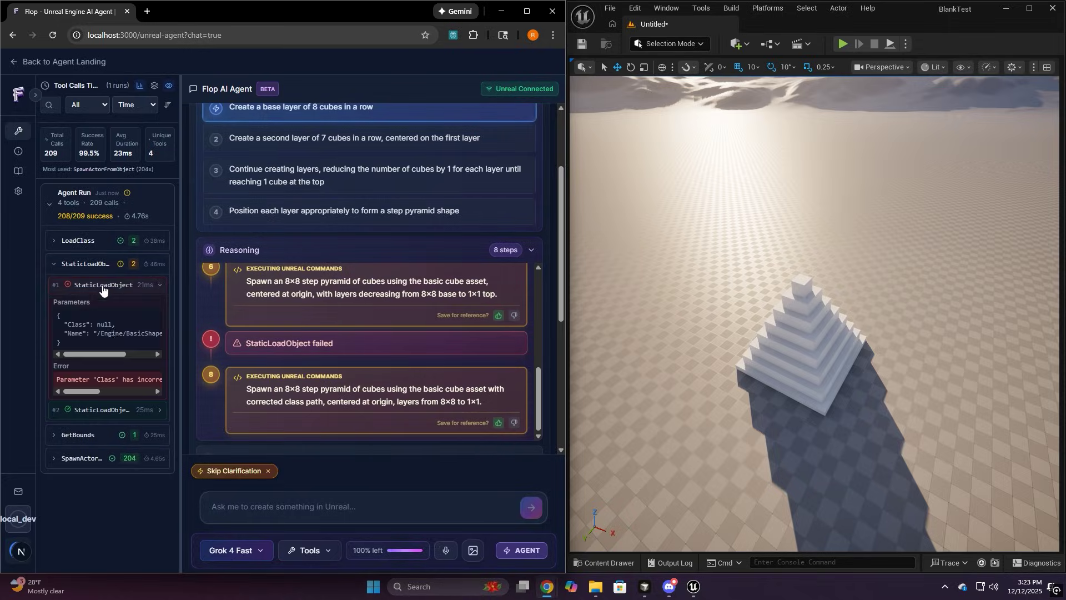
{"action": "scroll", "coordinate": [115, 379], "scroll_direction": "right", "scroll_amount": 2}
{"action": "left_click_drag", "start_coordinate": [79, 325], "coordinate": [111, 324]}
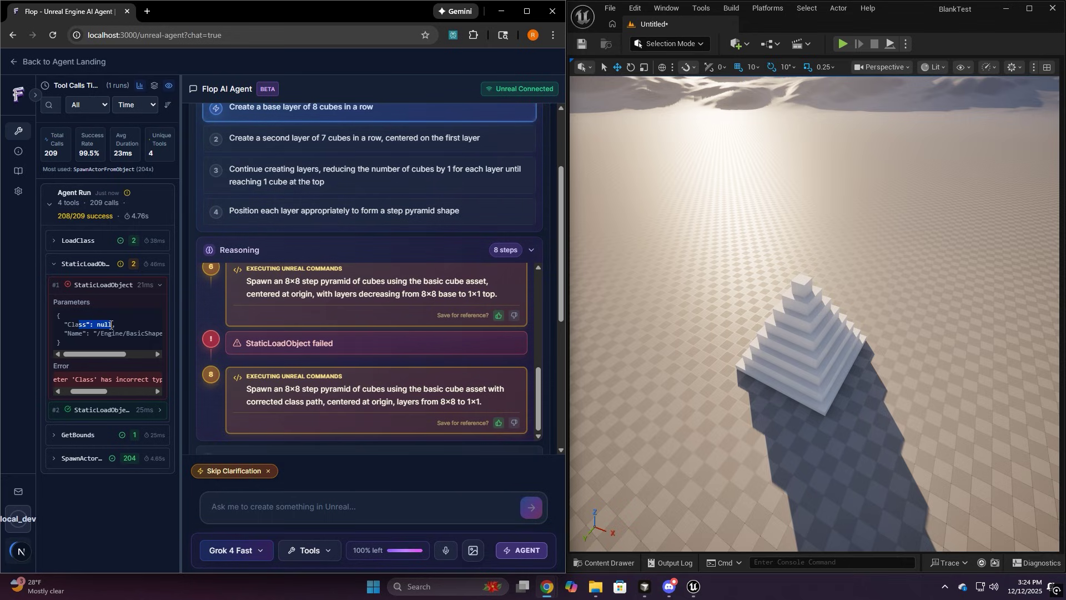
{"action": "left_click", "coordinate": [98, 411]}
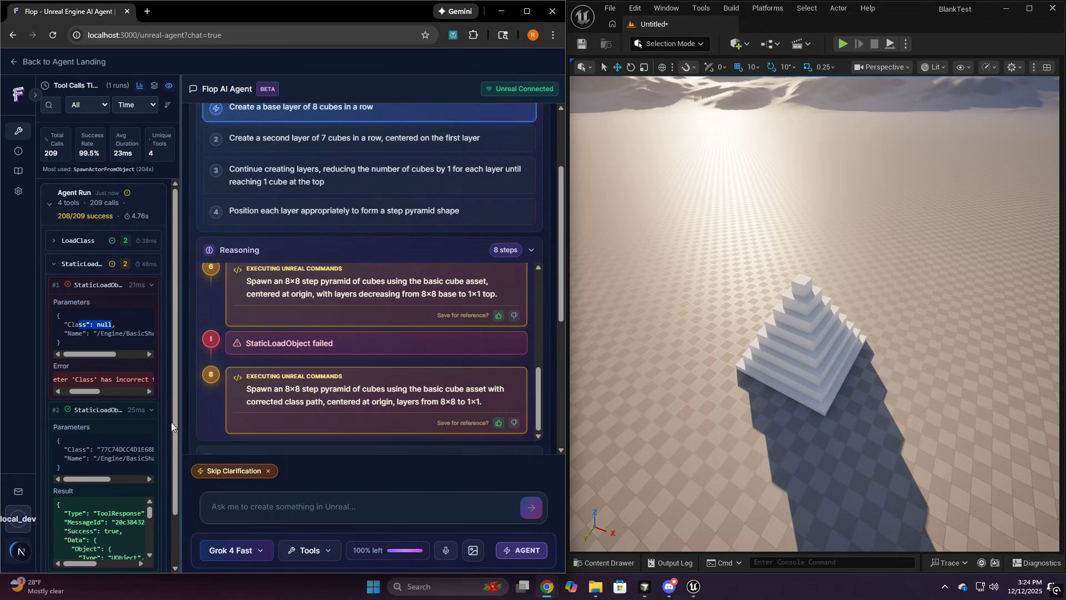
{"action": "left_click_drag", "start_coordinate": [181, 417], "coordinate": [336, 416]}
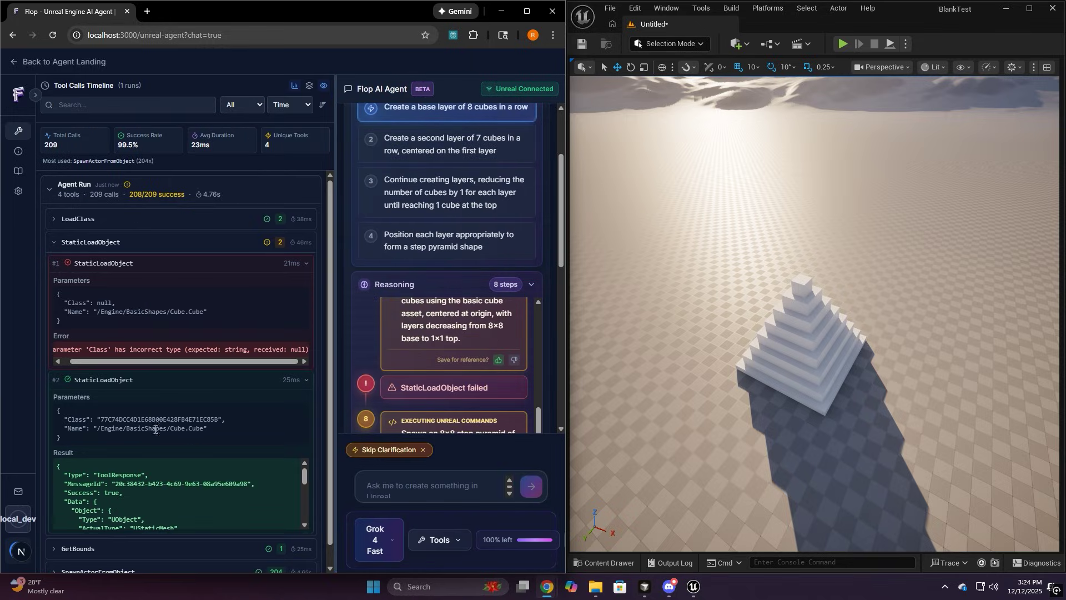
{"action": "double_click", "coordinate": [99, 417]}
{"action": "left_click", "coordinate": [243, 423]}
{"action": "scroll", "coordinate": [235, 411], "scroll_direction": "down", "scroll_amount": 1}
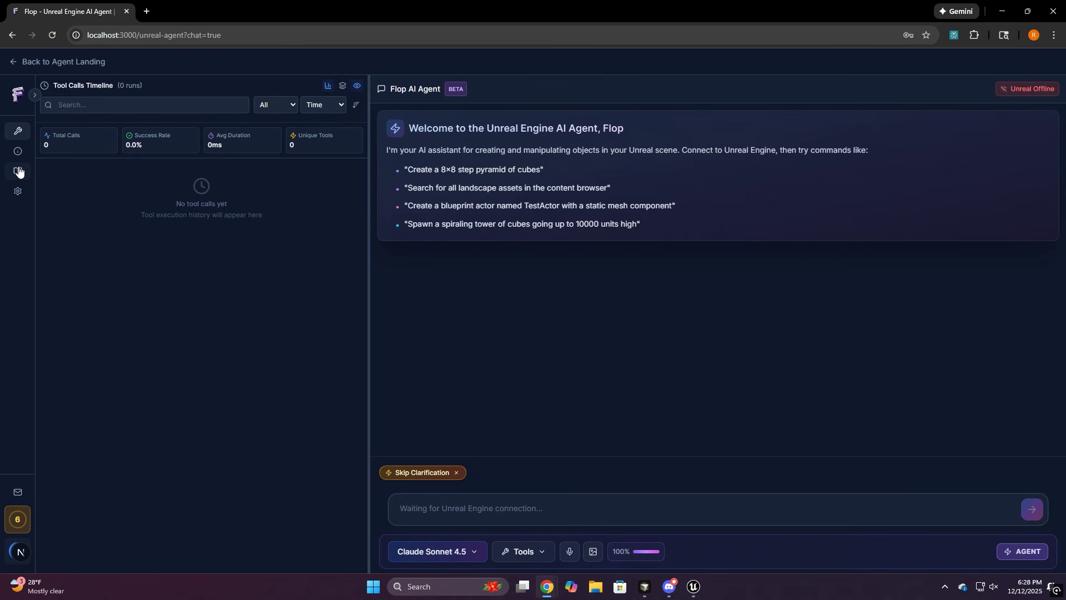
Open Use Cases & Examples and scroll through the sample prompt sections, then back up
{"action": "left_click", "coordinate": [17, 171]}
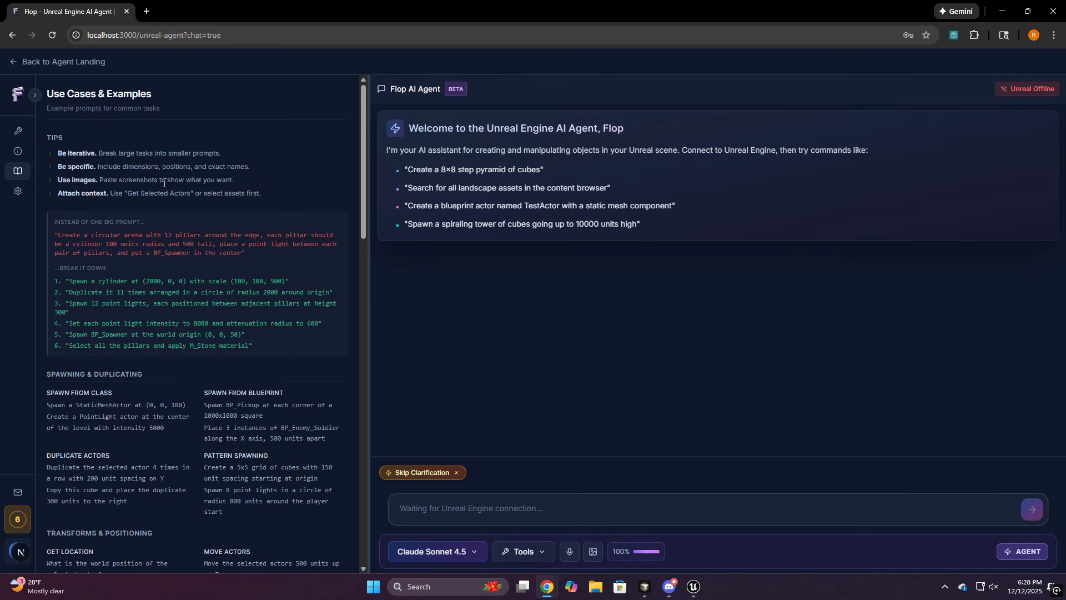
{"action": "scroll", "coordinate": [360, 185], "scroll_direction": "down", "scroll_amount": 2}
{"action": "scroll", "coordinate": [360, 185], "scroll_direction": "down", "scroll_amount": 3}
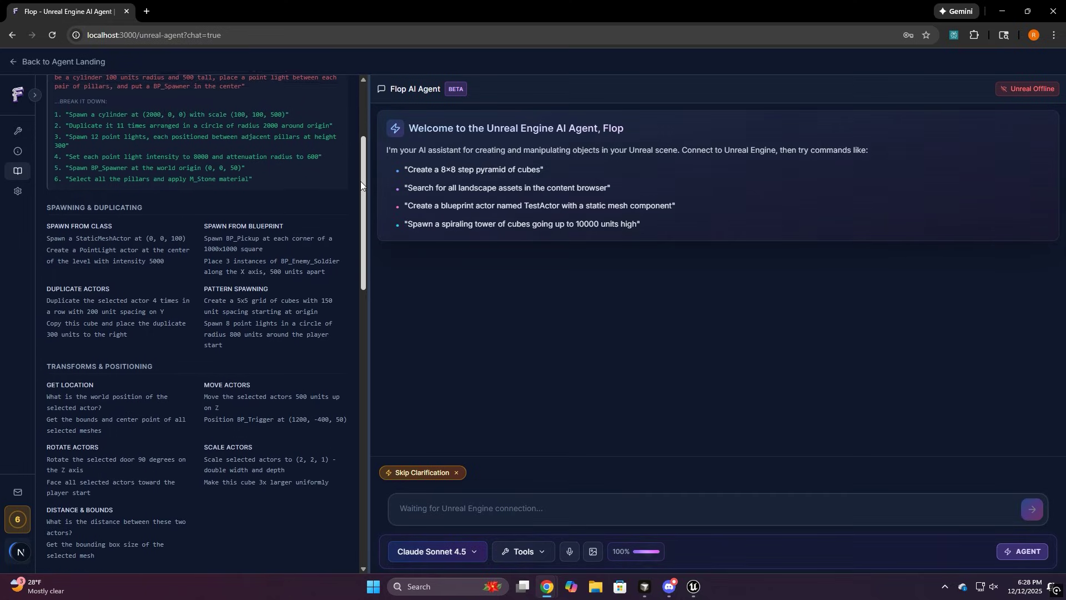
{"action": "scroll", "coordinate": [361, 184], "scroll_direction": "down", "scroll_amount": 2}
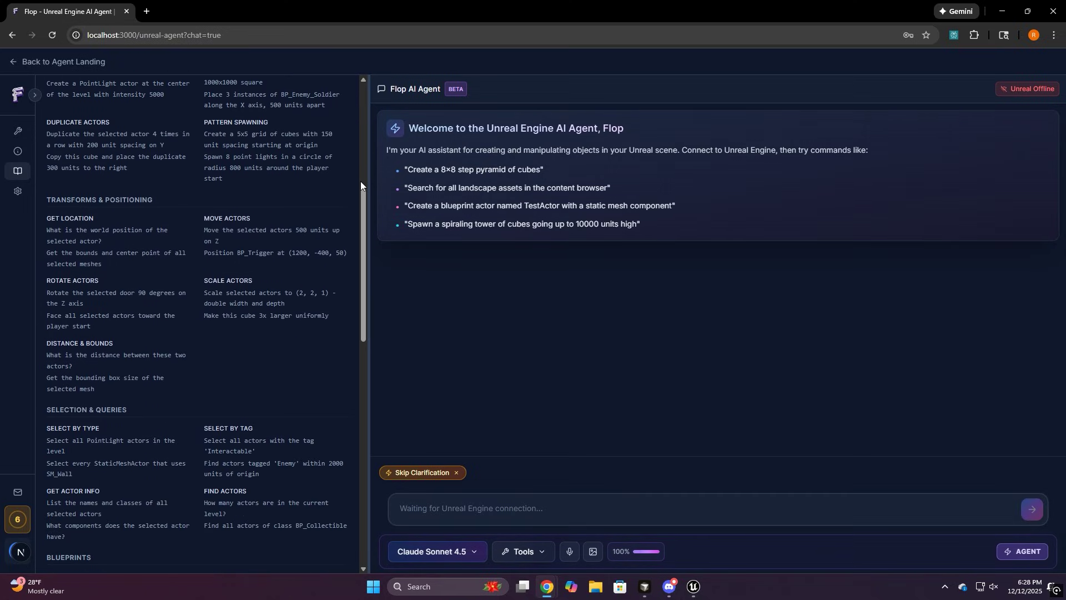
{"action": "scroll", "coordinate": [361, 185], "scroll_direction": "down", "scroll_amount": 2}
{"action": "scroll", "coordinate": [361, 181], "scroll_direction": "down", "scroll_amount": 4}
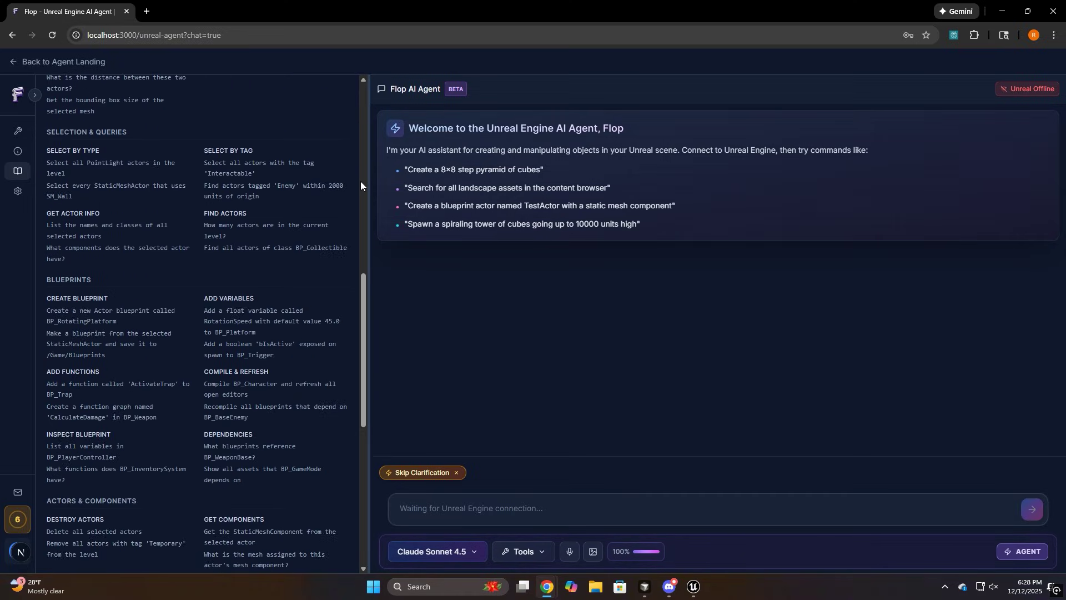
{"action": "scroll", "coordinate": [360, 181], "scroll_direction": "down", "scroll_amount": 2}
{"action": "scroll", "coordinate": [361, 181], "scroll_direction": "down", "scroll_amount": 5}
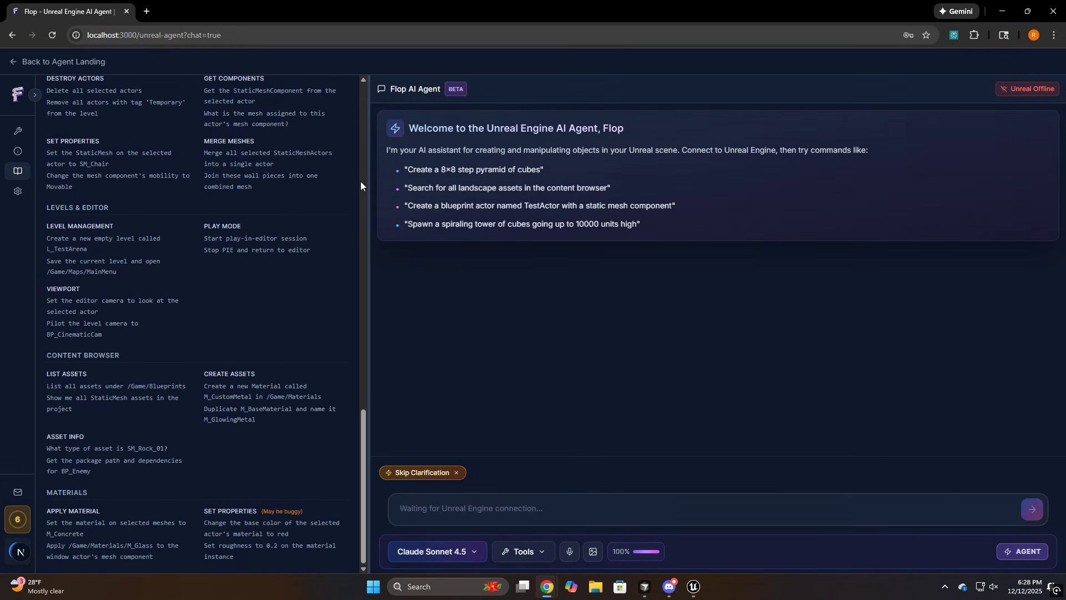
{"action": "scroll", "coordinate": [361, 185], "scroll_direction": "up", "scroll_amount": 15}
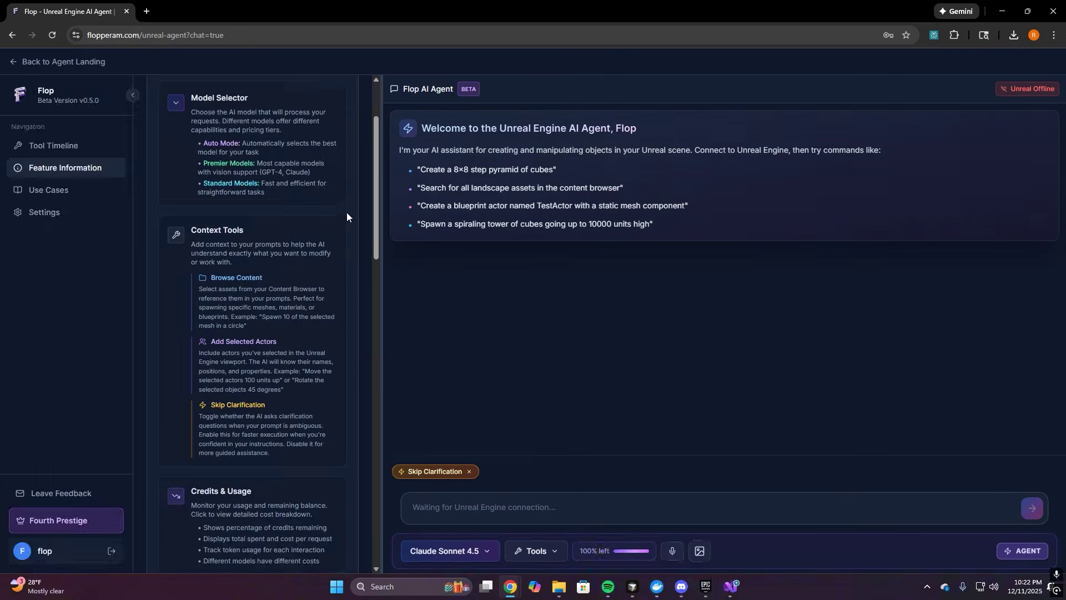
Scroll the Feature Information panel through its Tool Timeline and Resources notes
{"action": "scroll", "coordinate": [346, 217], "scroll_direction": "down", "scroll_amount": 2}
{"action": "scroll", "coordinate": [347, 214], "scroll_direction": "down", "scroll_amount": 2}
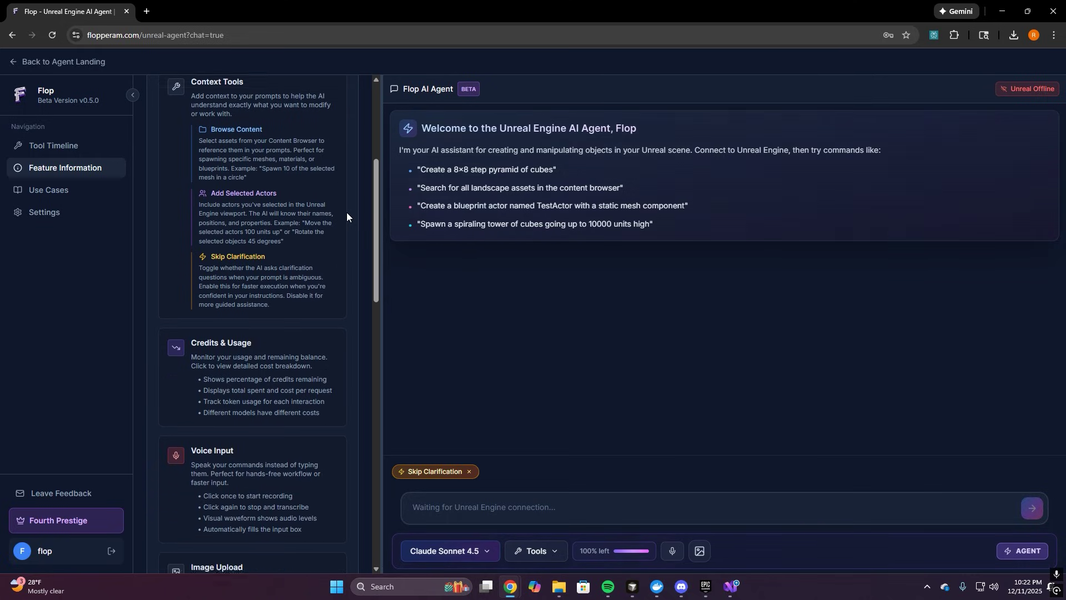
{"action": "scroll", "coordinate": [347, 216], "scroll_direction": "down", "scroll_amount": 3}
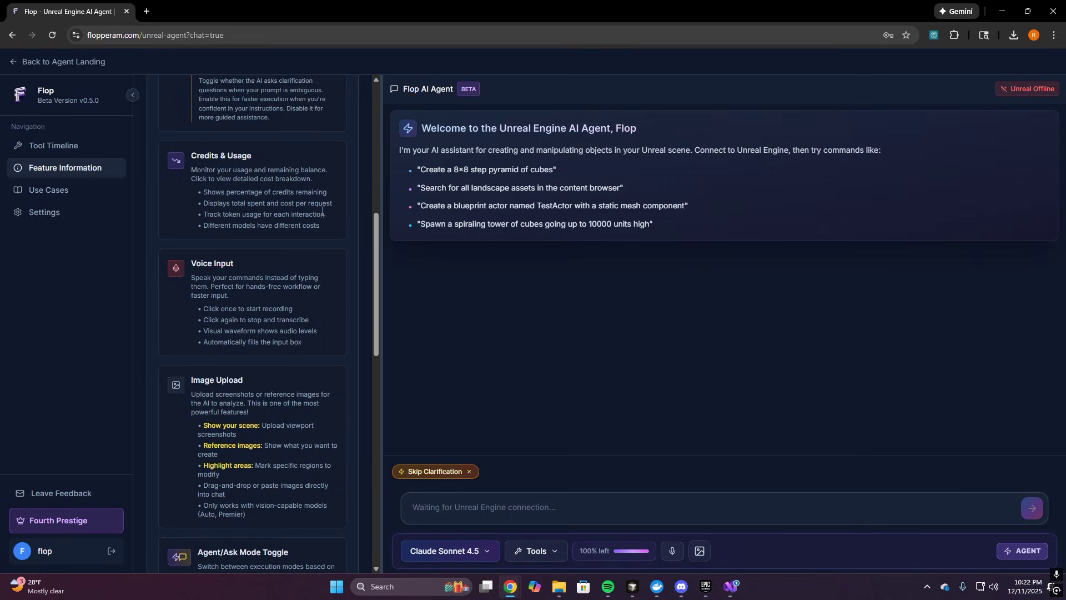
{"action": "scroll", "coordinate": [322, 211], "scroll_direction": "down", "scroll_amount": 2}
{"action": "scroll", "coordinate": [352, 214], "scroll_direction": "down", "scroll_amount": 3}
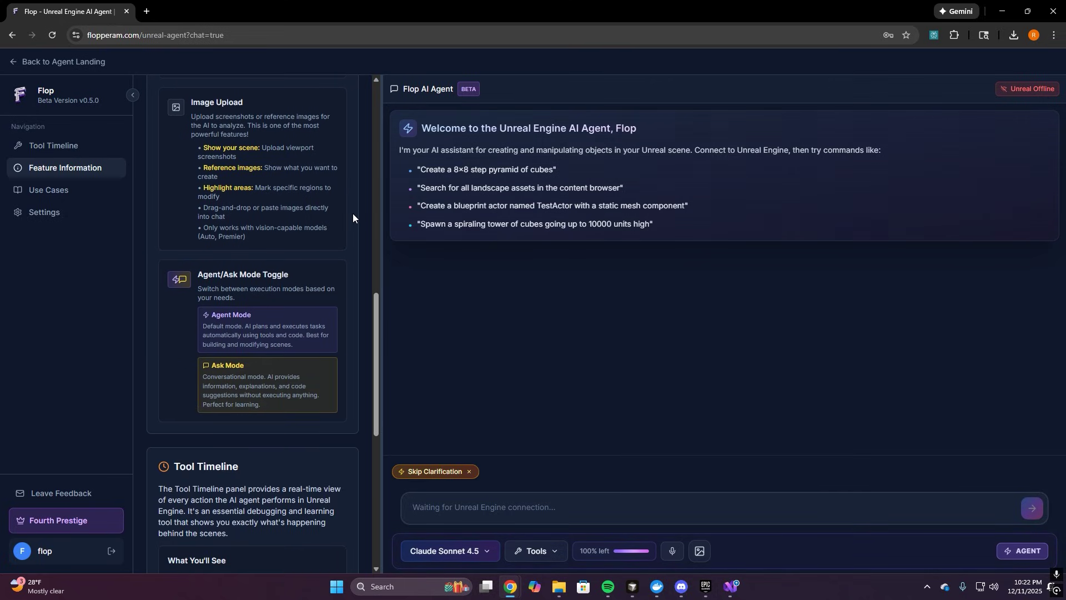
{"action": "scroll", "coordinate": [353, 215], "scroll_direction": "down", "scroll_amount": 4}
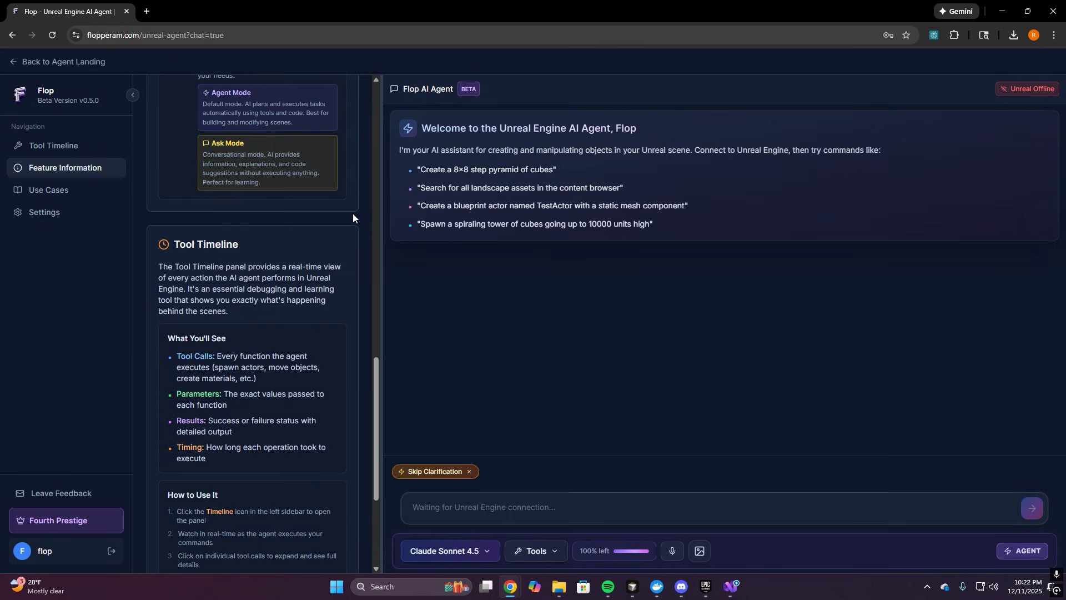
{"action": "scroll", "coordinate": [353, 215], "scroll_direction": "down", "scroll_amount": 3}
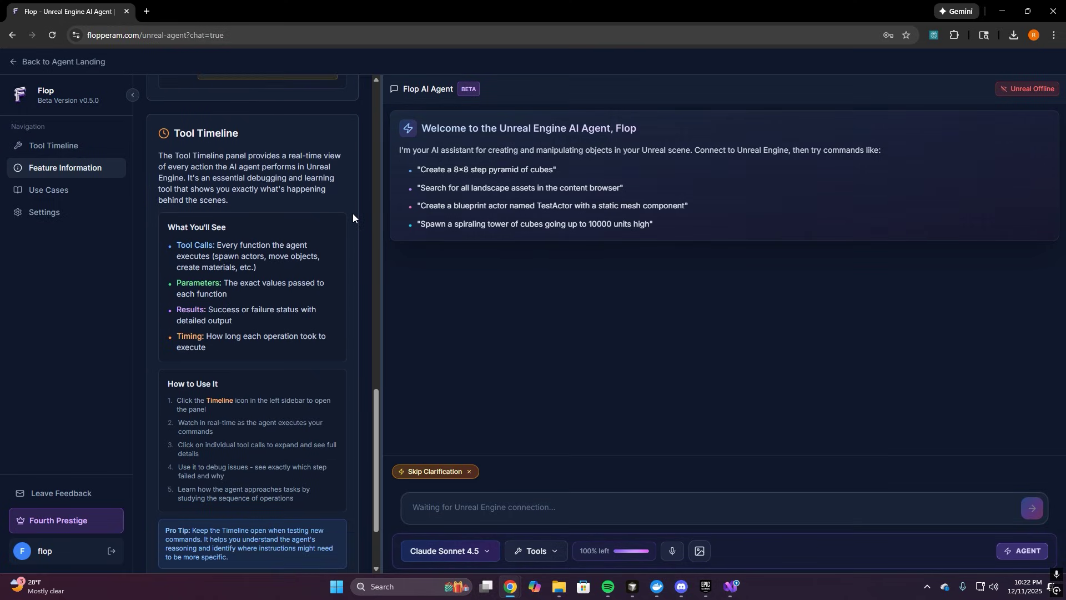
{"action": "scroll", "coordinate": [353, 217], "scroll_direction": "up", "scroll_amount": 1}
{"action": "scroll", "coordinate": [353, 216], "scroll_direction": "down", "scroll_amount": 2}
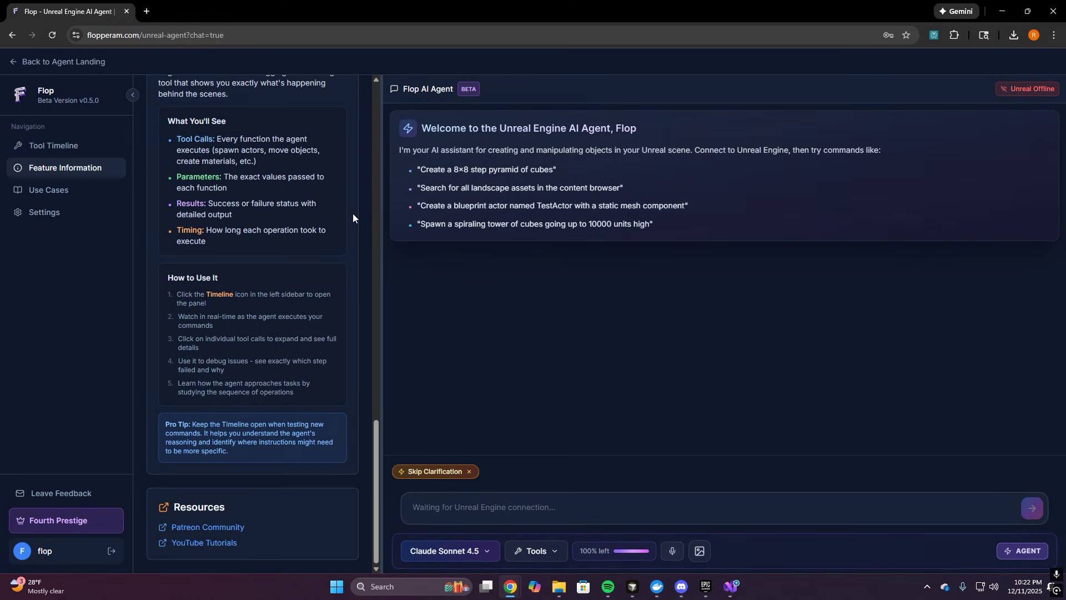
{"action": "scroll", "coordinate": [353, 216], "scroll_direction": "up", "scroll_amount": 3}
{"action": "scroll", "coordinate": [353, 217], "scroll_direction": "up", "scroll_amount": 6}
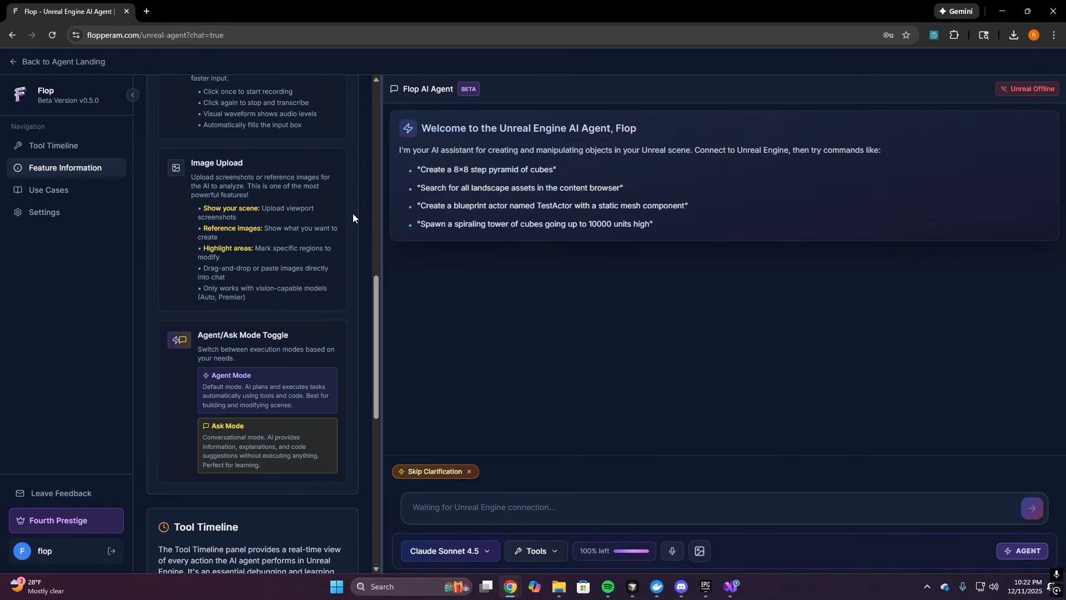
{"action": "scroll", "coordinate": [353, 217], "scroll_direction": "up", "scroll_amount": 15}
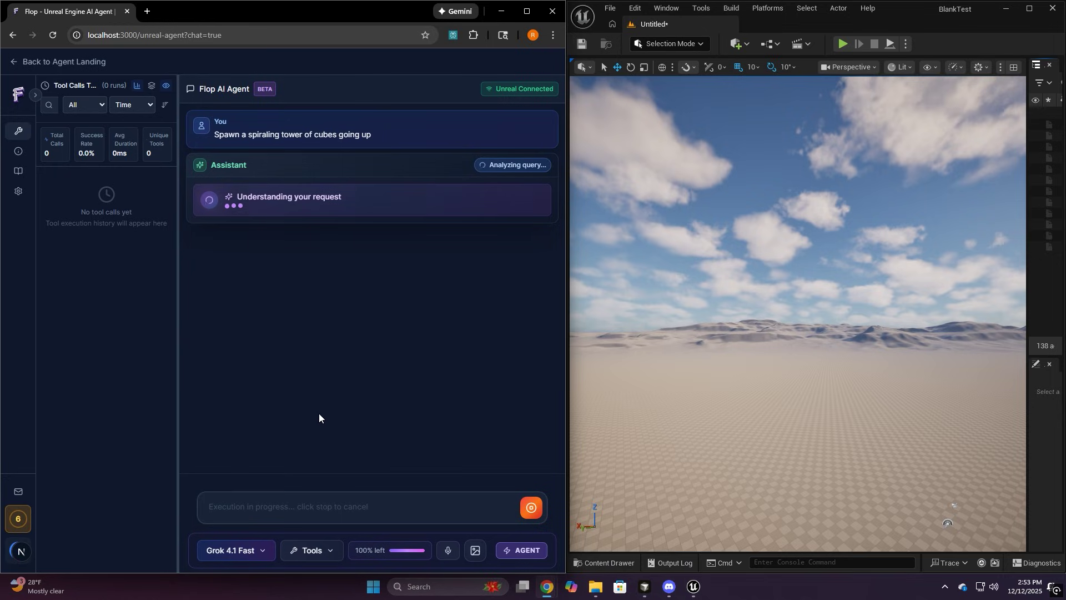
Skip the agent's clarifying questions and watch it build the 100-cube spiral tower
{"action": "right_click_drag", "start_coordinate": [569, 438], "coordinate": [671, 428]}
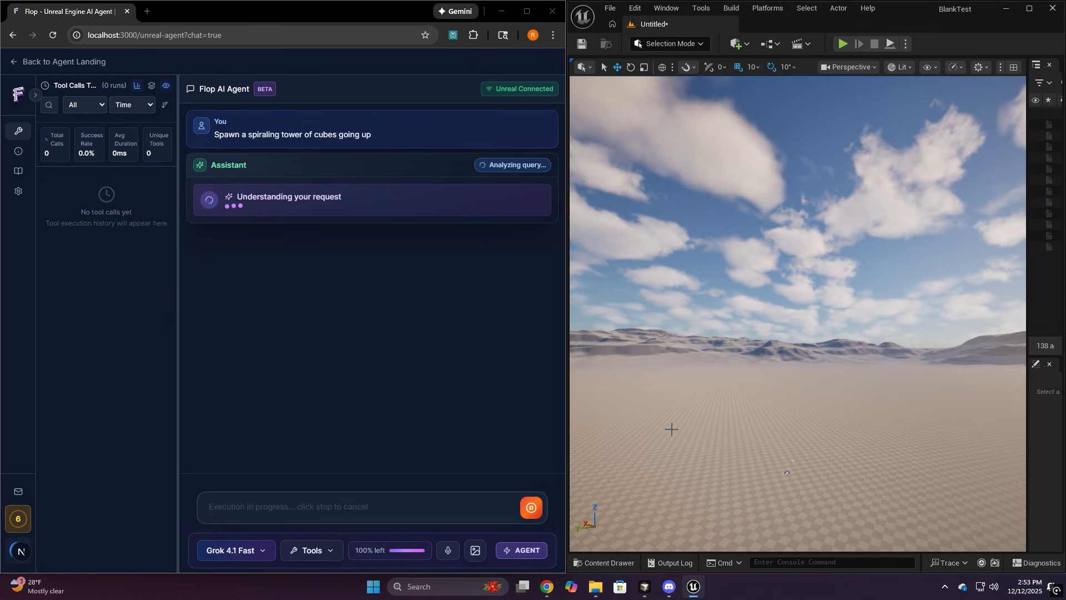
{"action": "left_click", "coordinate": [304, 550]}
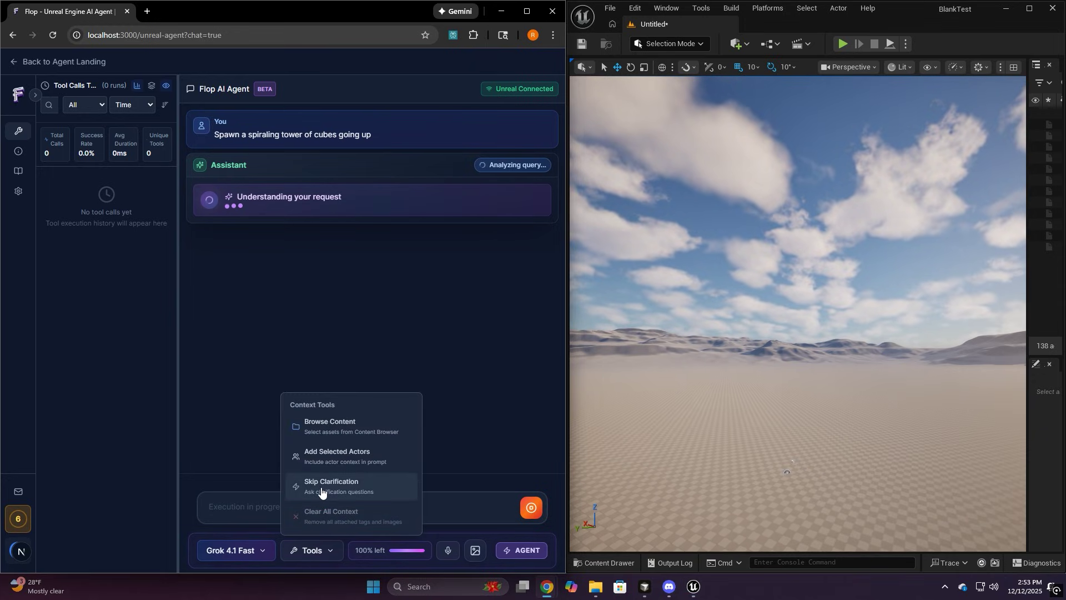
{"action": "left_click", "coordinate": [327, 523]}
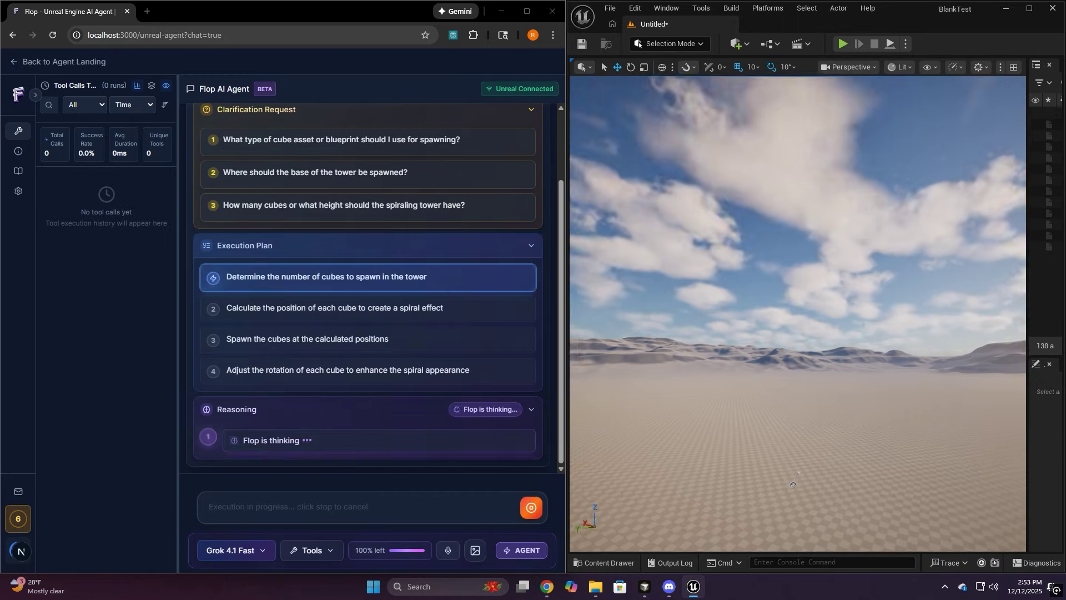
{"action": "right_click_drag", "start_coordinate": [638, 444], "coordinate": [660, 409]}
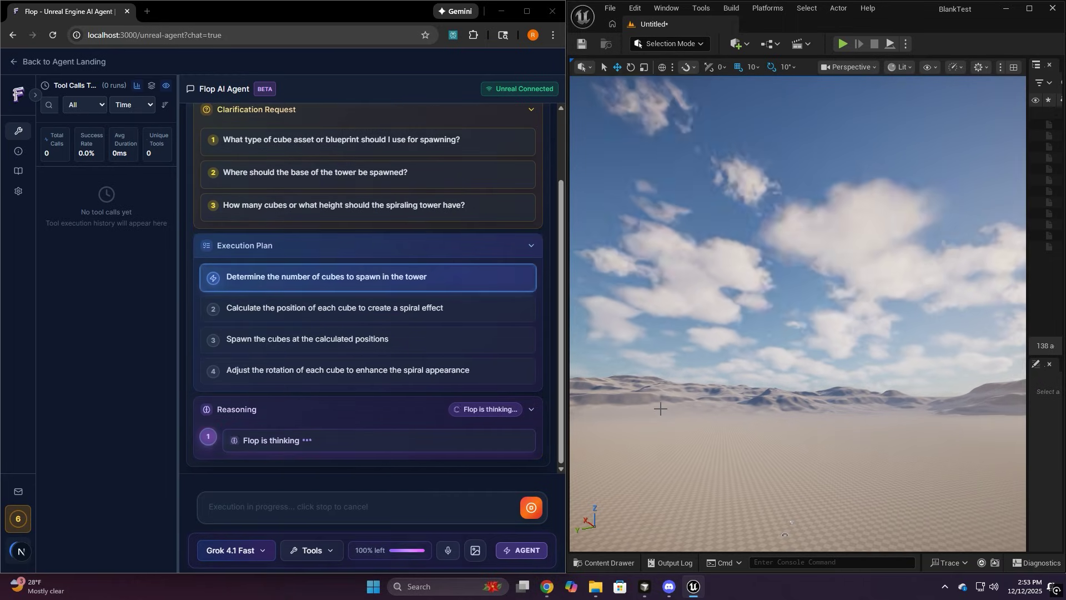
{"action": "mouse_move", "coordinate": [704, 498]}
{"action": "right_mouse_down"}
{"action": "mouse_move", "coordinate": [704, 514]}
{"action": "mouse_move", "coordinate": [704, 484]}
{"action": "mouse_move", "coordinate": [704, 544]}
{"action": "mouse_move", "coordinate": [704, 494]}
{"action": "right_mouse_up"}
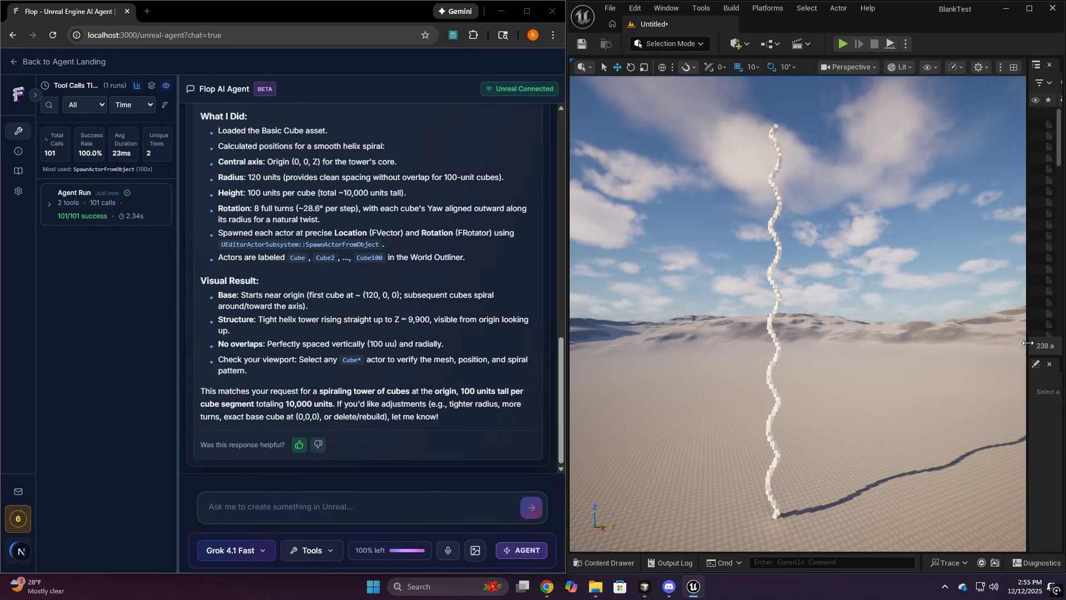
{"action": "left_click_drag", "start_coordinate": [1027, 314], "coordinate": [879, 315]}
Select Cube through Cube100 and ask the agent to combine all the cubes into one mesh
{"action": "left_click", "coordinate": [957, 213]}
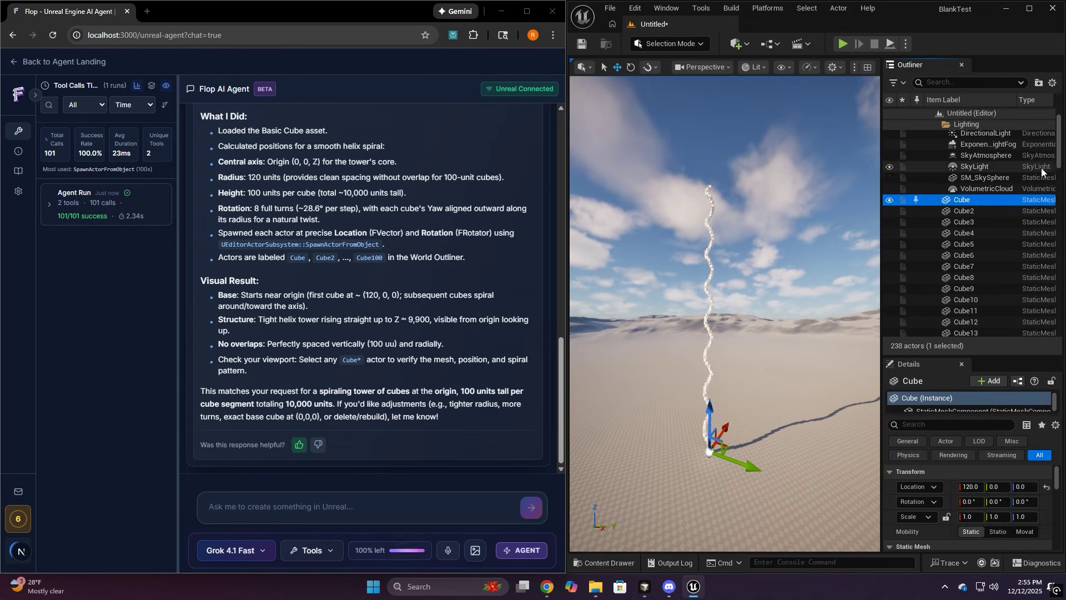
{"action": "scroll", "coordinate": [1051, 334], "scroll_direction": "down", "scroll_amount": 15}
{"action": "left_click", "coordinate": [967, 286], "text": "shift"}
{"action": "left_click", "coordinate": [279, 506]}
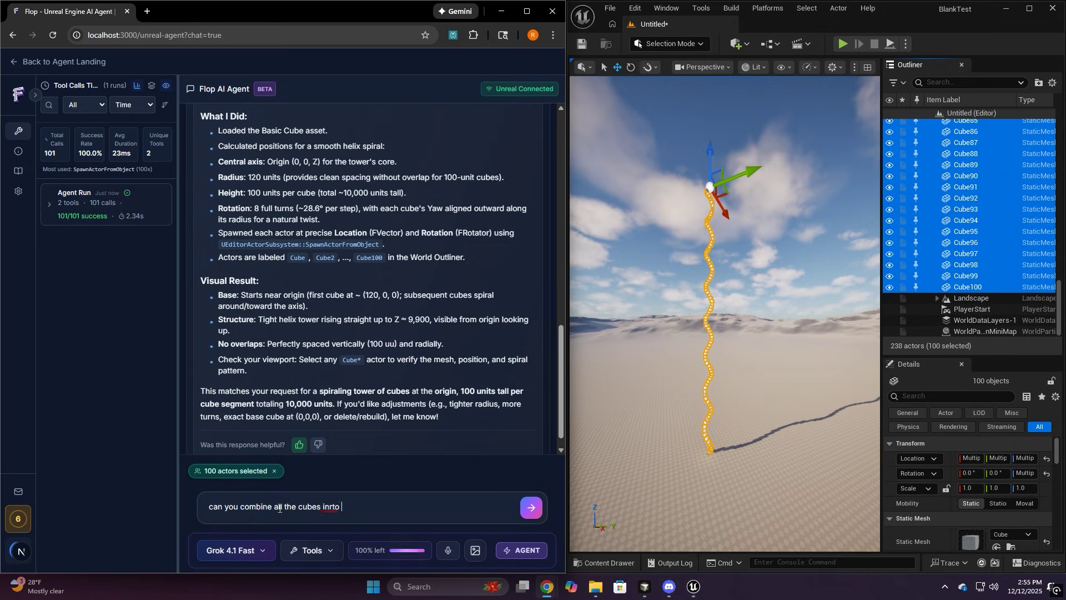
{"action": "type", "text": "can you combine all the cubes into one mesh"}
{"action": "key", "text": "Return"}
{"action": "left_click_drag", "start_coordinate": [874, 284], "coordinate": [933, 284]}
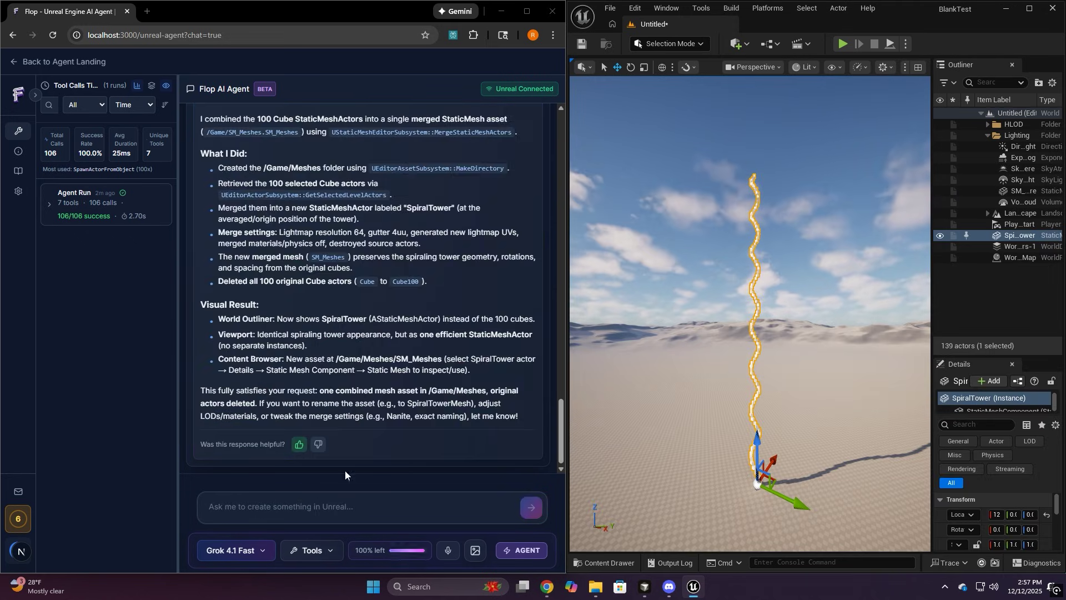
Write the village-of-homes prompt with 10 surrounding towers, attaching SM_Meshes via @
{"action": "type", "text": "Great now using basic shapes can you "}
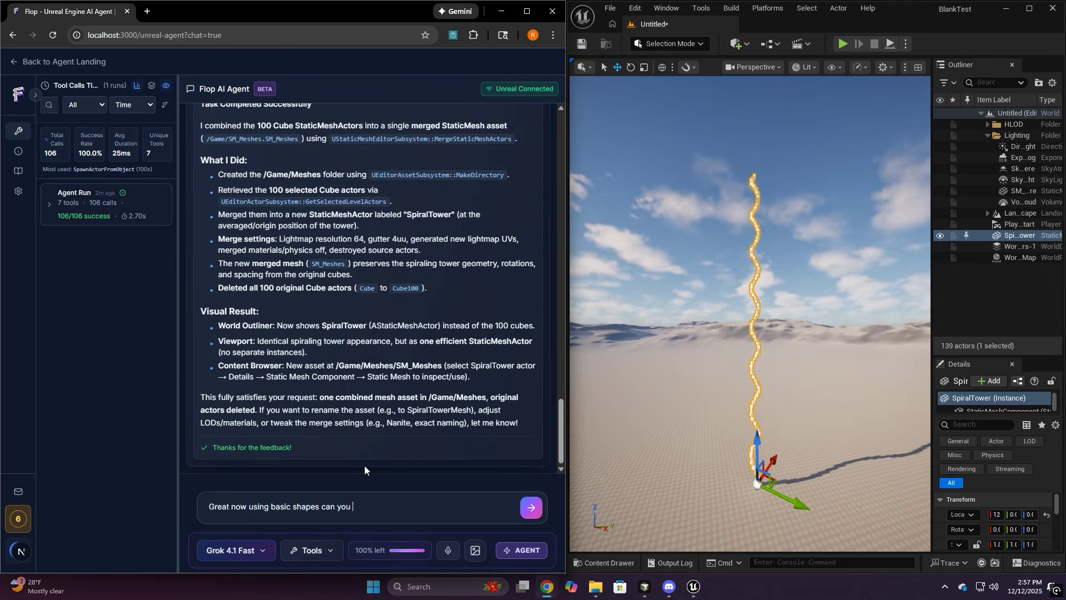
{"action": "type", "text": "create a small village of homes with open windows and a door on each home."}
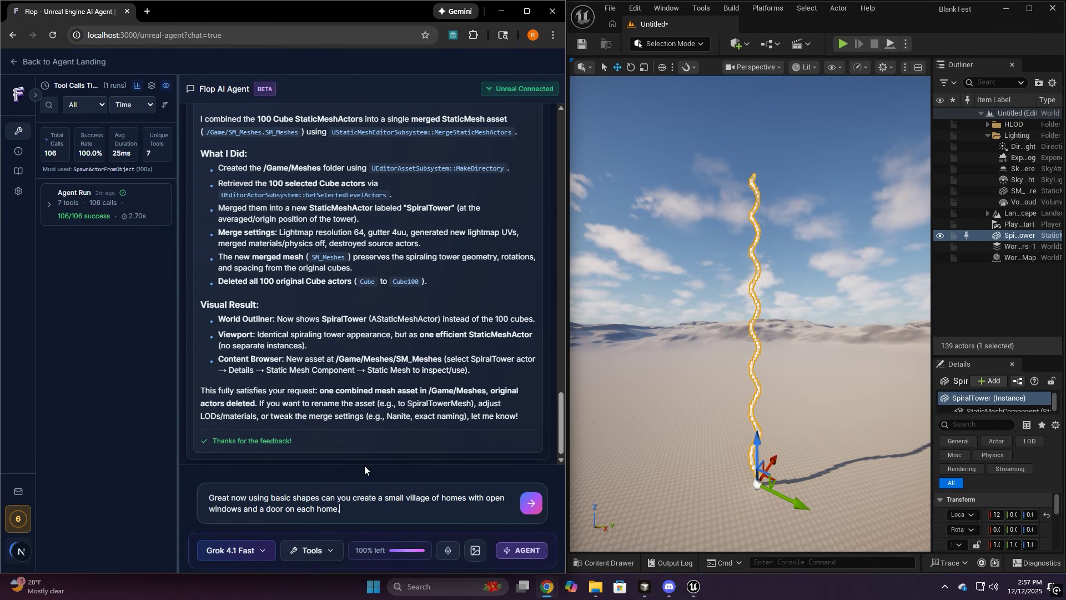
{"action": "type", "text": " put them in a grid placement, at least 15 of them and they should each be 4000 units wide a"}
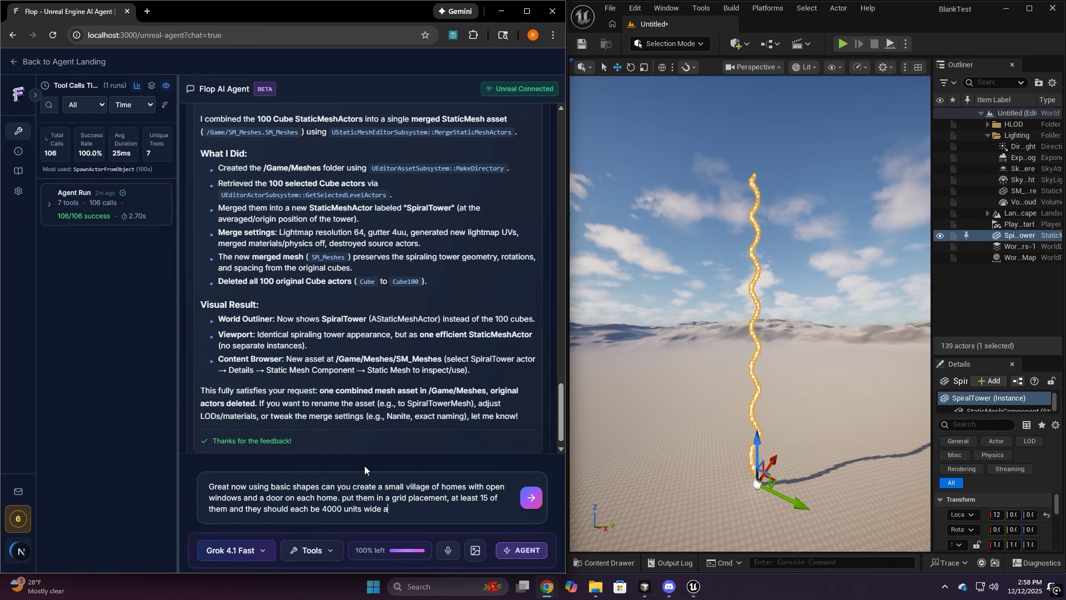
{"action": "key", "text": "BackSpace"}
{"action": "type", "text": ". then surround the homes by 10 of the tower"}
{"action": "type", "text": "s we made @"}
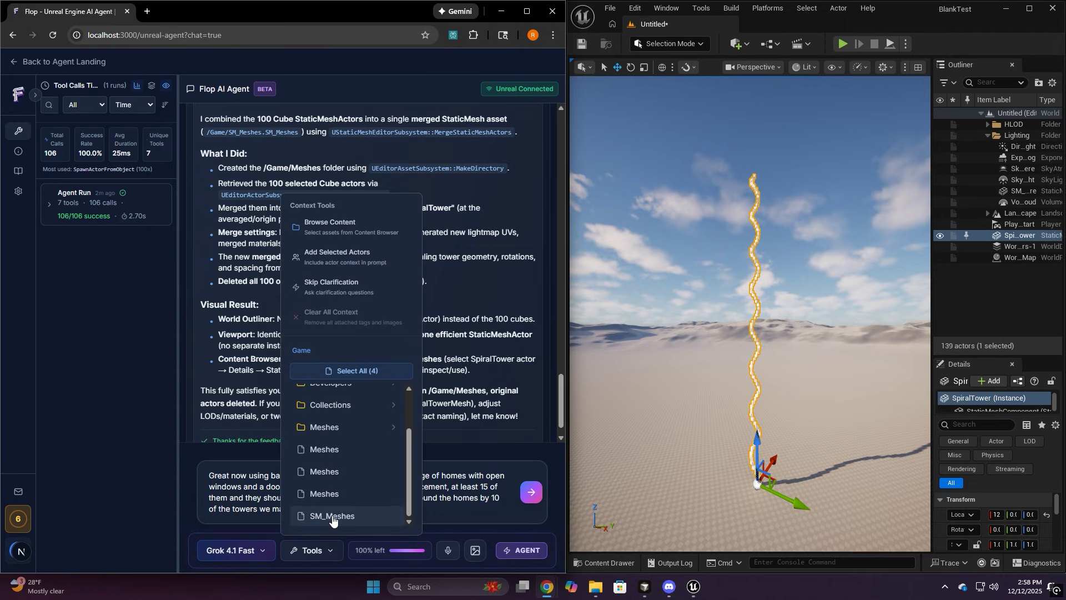
{"action": "left_click", "coordinate": [333, 493]}
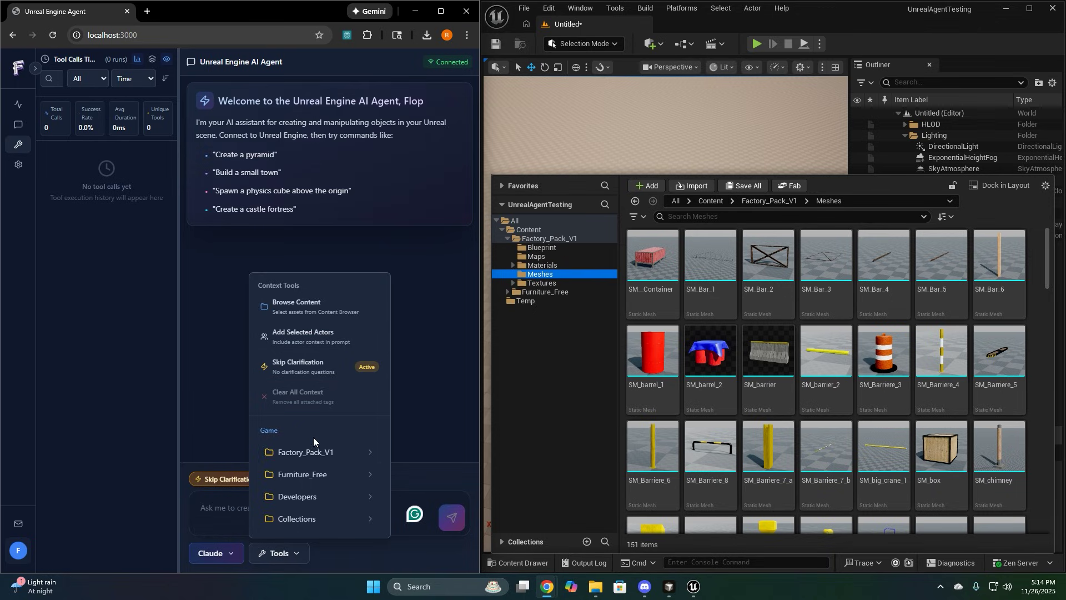
Attach Factory_Pack_V1 SM_barrel_2 and ask the agent to 'convert this actor into a blueprint'
{"action": "left_click", "coordinate": [313, 444]}
{"action": "left_click", "coordinate": [321, 481]}
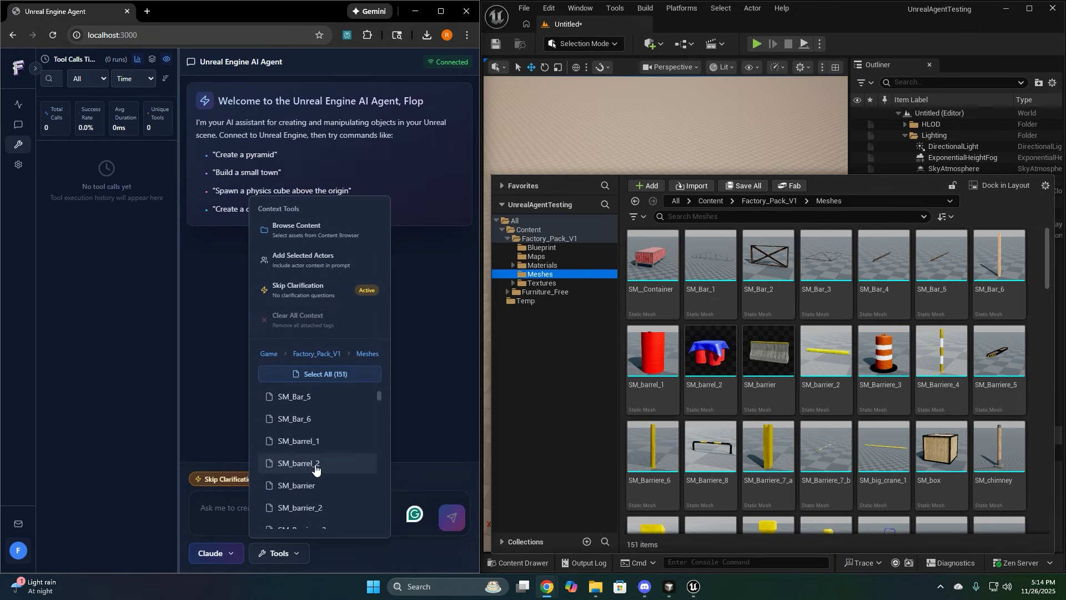
{"action": "left_click", "coordinate": [315, 468]}
{"action": "type", "text": "convert this actor int"}
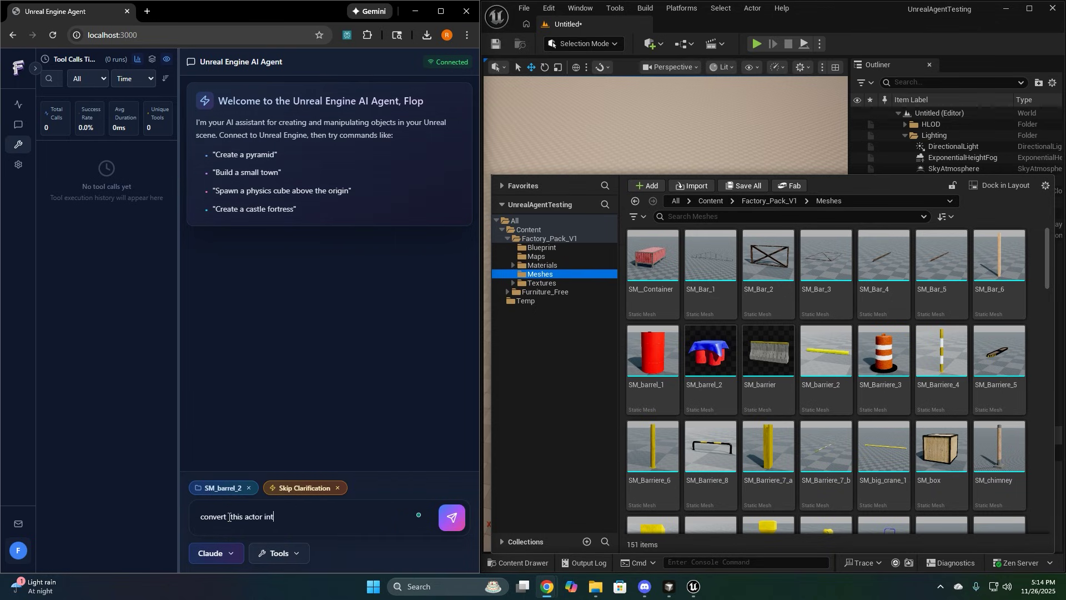
{"action": "type", "text": "o a blueprint"}
{"action": "key", "text": "Return"}
Check the new BP_Barrel in the Blueprint folder, close its editor, and return to Meshes
{"action": "left_click", "coordinate": [550, 248]}
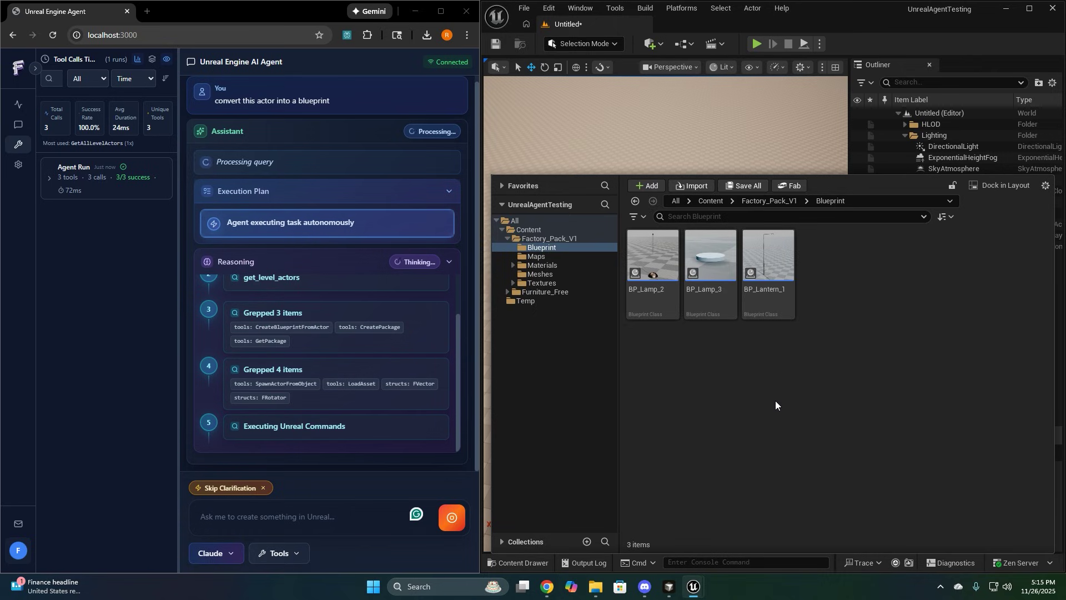
{"action": "left_click_drag", "start_coordinate": [738, 102], "coordinate": [691, 110]}
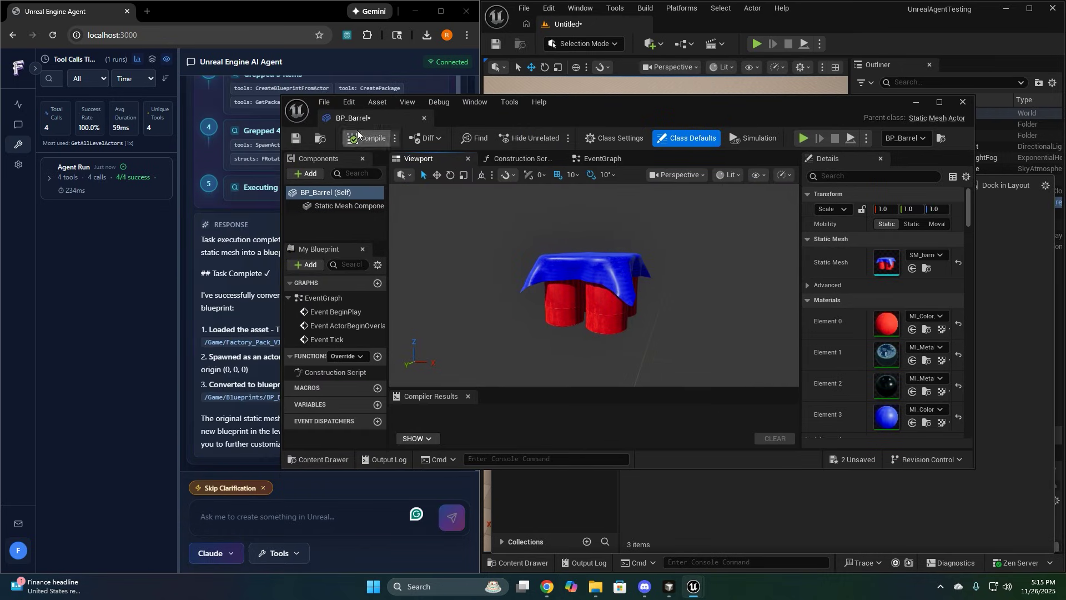
{"action": "left_click", "coordinate": [964, 103]}
{"action": "left_click", "coordinate": [541, 283]}
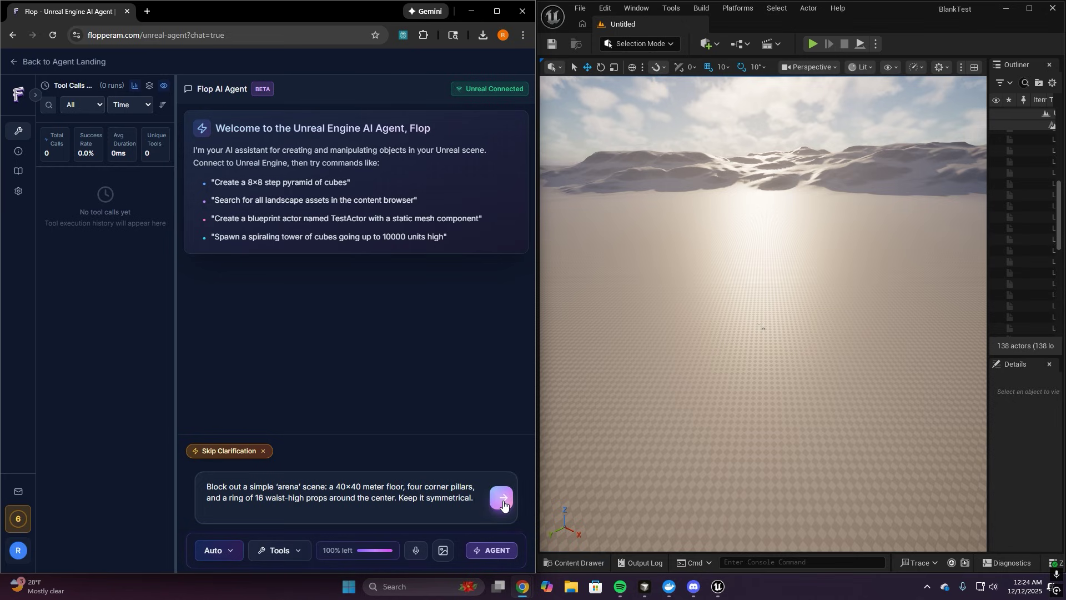
Send the arena block-out request and paste a screenshot of the arena into chat
{"action": "left_click", "coordinate": [504, 504]}
{"action": "mouse_move", "coordinate": [876, 373]}
{"action": "left_mouse_down"}
{"action": "mouse_move", "coordinate": [866, 338]}
{"action": "mouse_move", "coordinate": [876, 373]}
{"action": "left_mouse_up"}
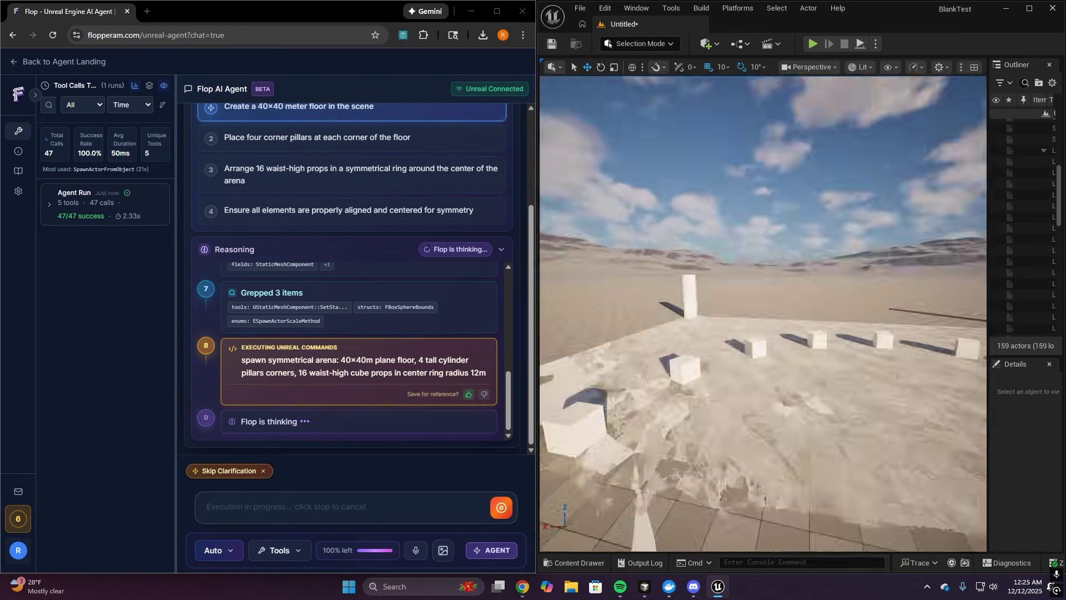
{"action": "key", "text": "super+shift+s"}
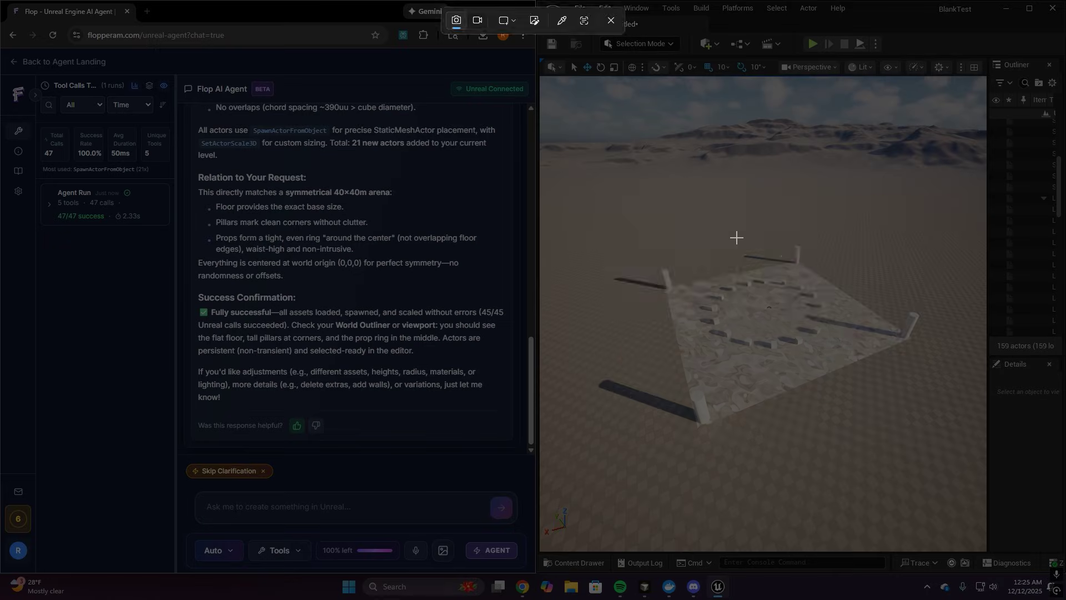
{"action": "left_click_drag", "start_coordinate": [610, 197], "coordinate": [970, 469]}
{"action": "left_click", "coordinate": [320, 508]}
{"action": "key", "text": "ctrl+v"}
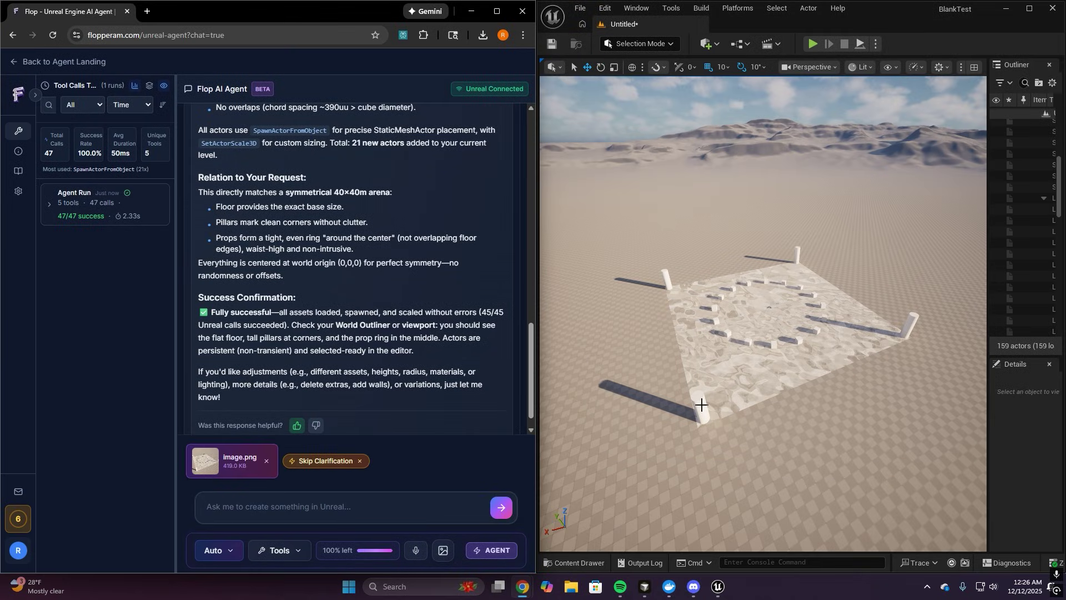
Attach the four corner pillars and ask for them x10 taller with another ring platform
{"action": "left_click", "coordinate": [791, 272]}
{"action": "left_click", "coordinate": [913, 320], "text": "ctrl"}
{"action": "left_click", "coordinate": [286, 505]}
{"action": "type", "text": "@"}
{"action": "left_click", "coordinate": [310, 459]}
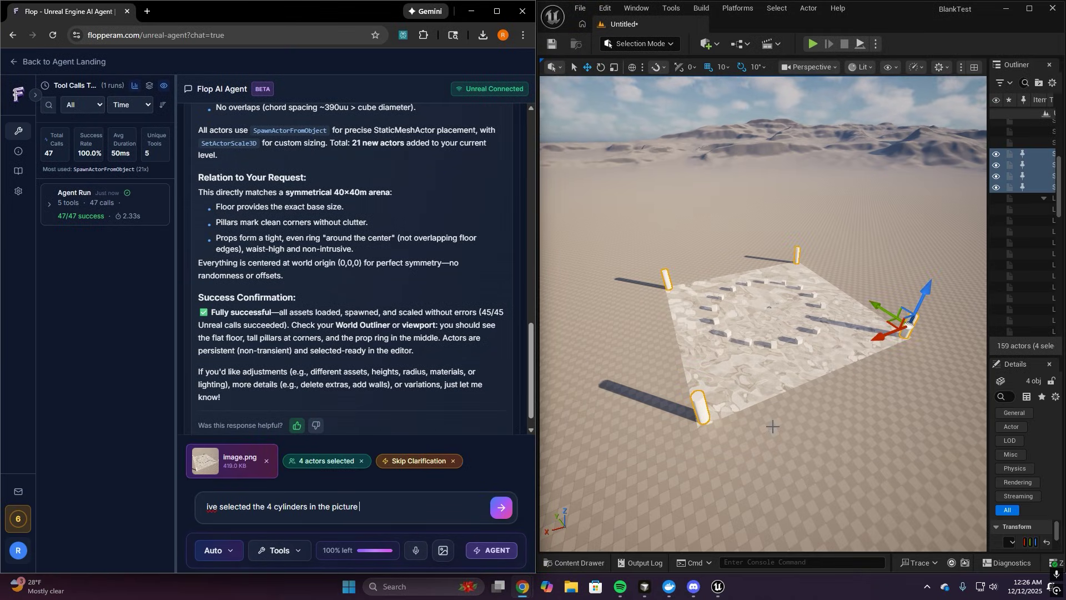
{"action": "type", "text": "x10 bt"}
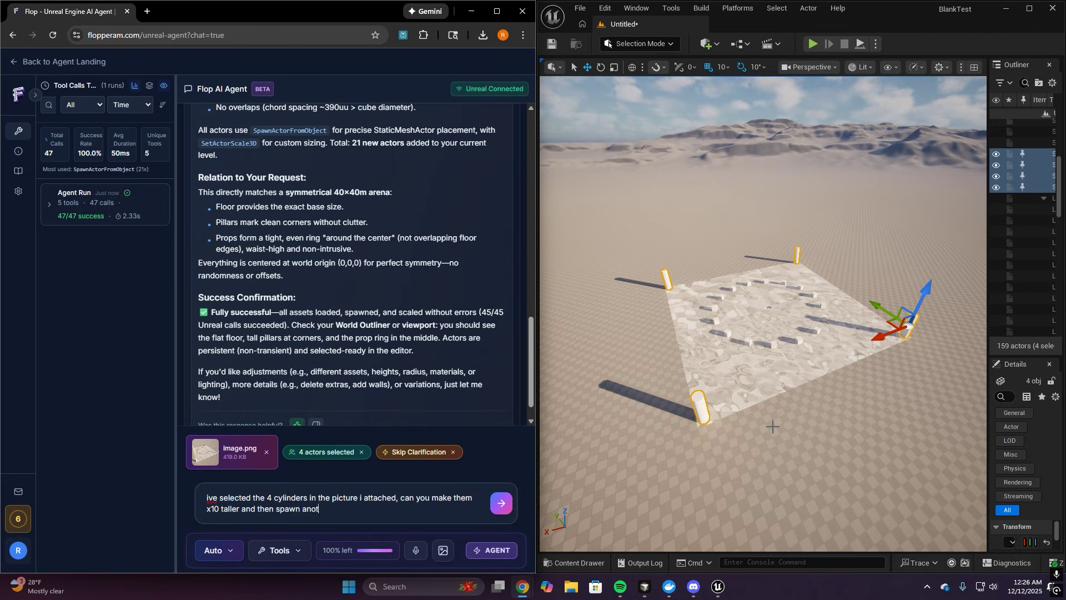
{"action": "type", "text": "ose with another rings"}
{"action": "key", "text": "Return"}
Orbit around the arena to inspect the taller pillars and the raised 16-seat platform
{"action": "right_click_drag", "start_coordinate": [772, 425], "coordinate": [887, 458]}
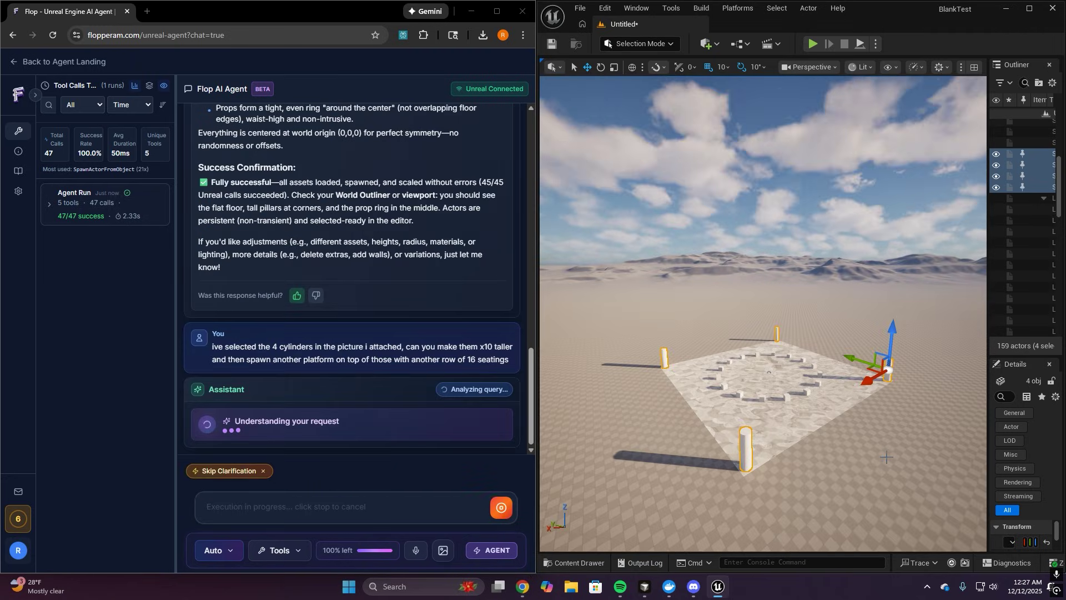
{"action": "right_click_drag", "start_coordinate": [887, 458], "coordinate": [929, 429]}
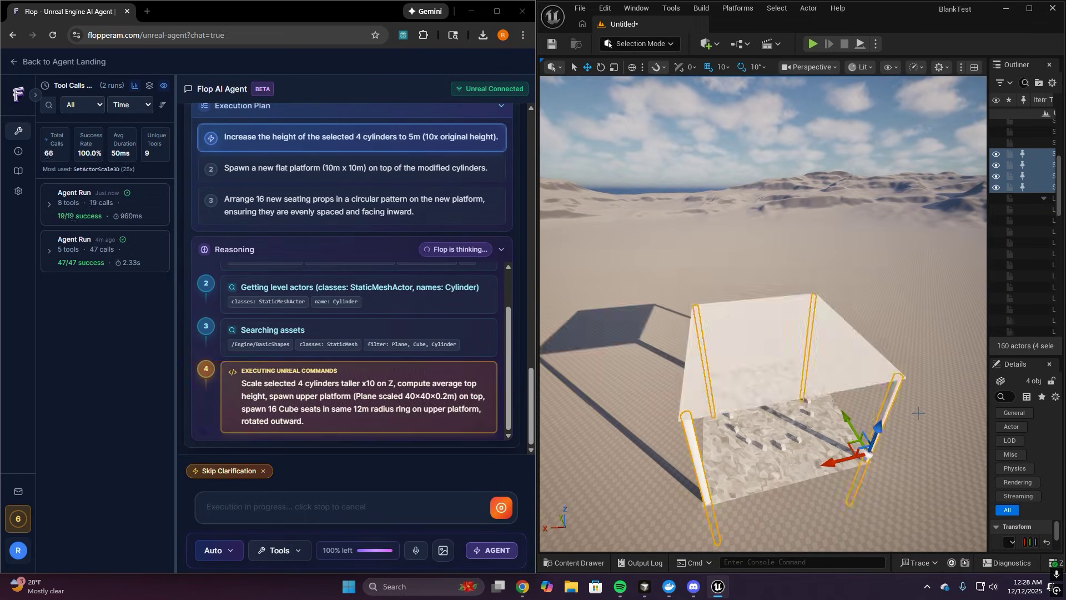
{"action": "mouse_move", "coordinate": [918, 413]}
{"action": "right_mouse_down"}
{"action": "mouse_move", "coordinate": [944, 413]}
{"action": "mouse_move", "coordinate": [917, 419]}
{"action": "mouse_move", "coordinate": [925, 413]}
{"action": "mouse_move", "coordinate": [927, 425]}
{"action": "right_mouse_up"}
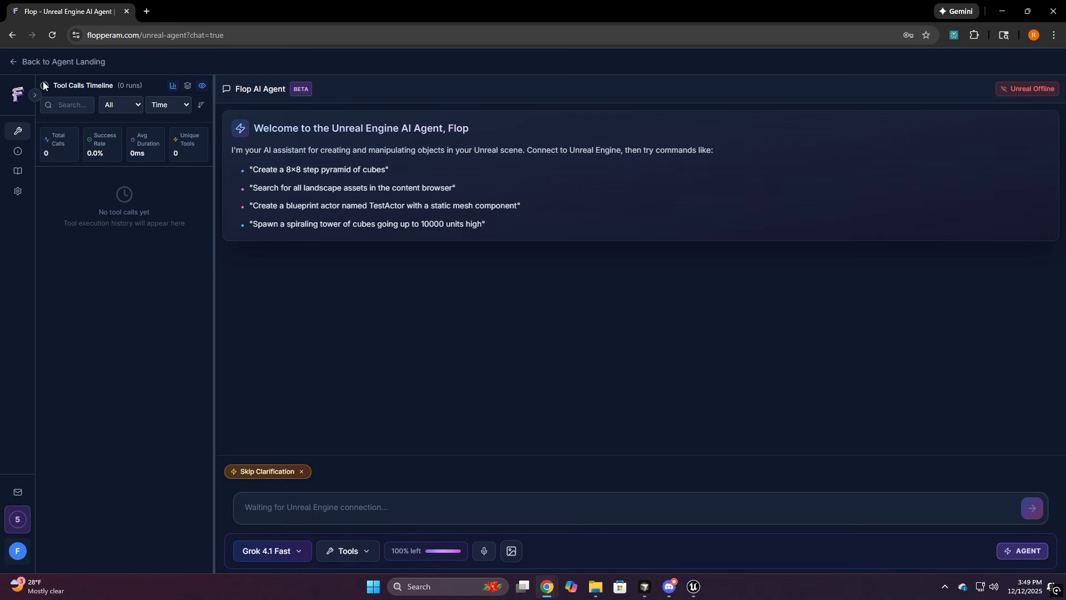
{"action": "left_click", "coordinate": [32, 95]}
Open the feedback form and switch it to a bug report
{"action": "left_click", "coordinate": [77, 491]}
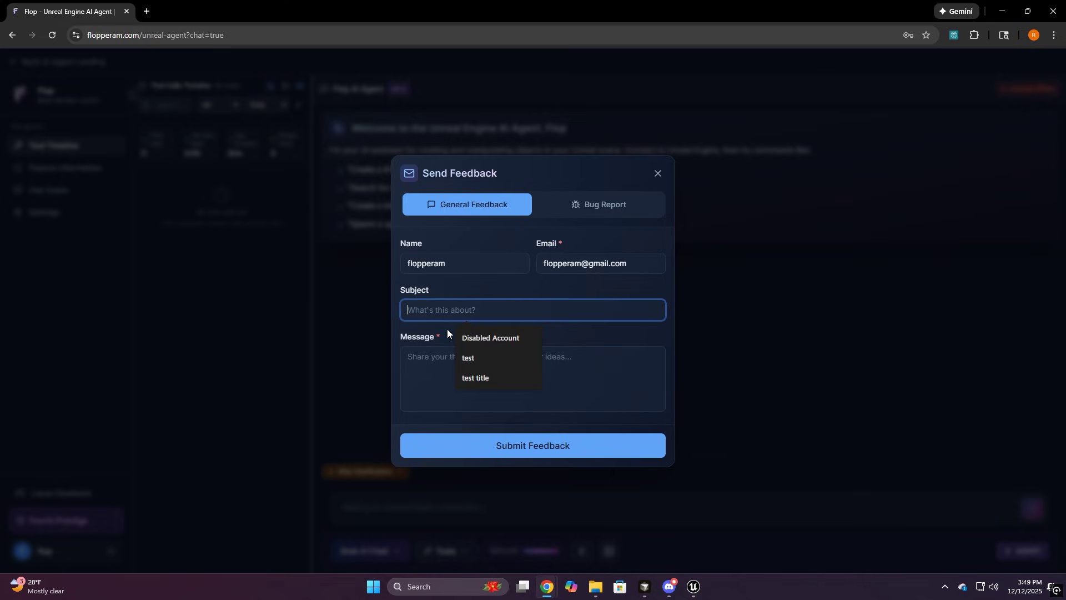
{"action": "left_click", "coordinate": [489, 328]}
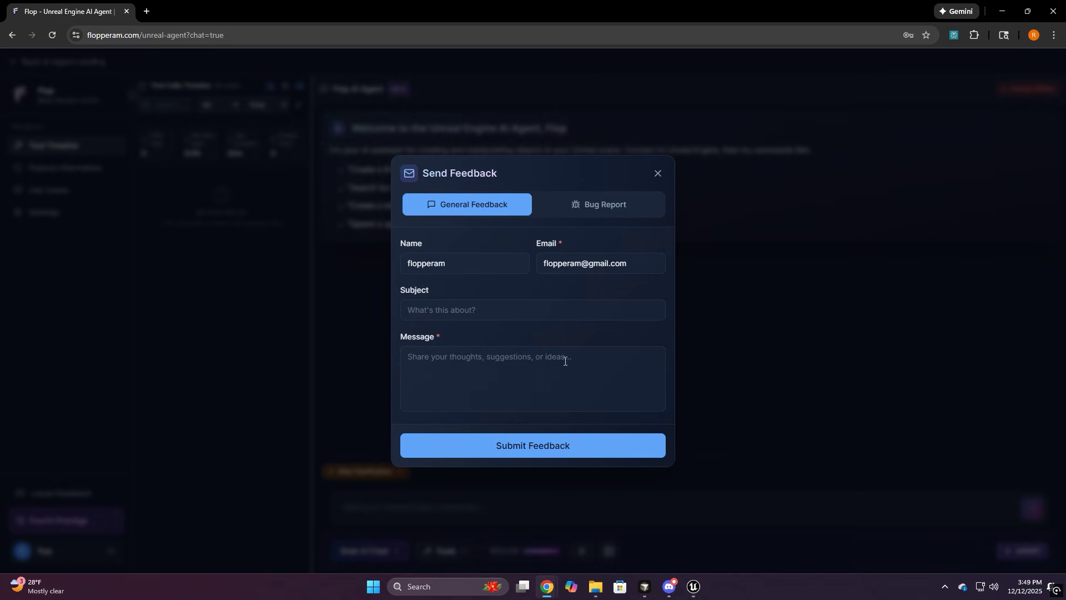
{"action": "left_click", "coordinate": [608, 211]}
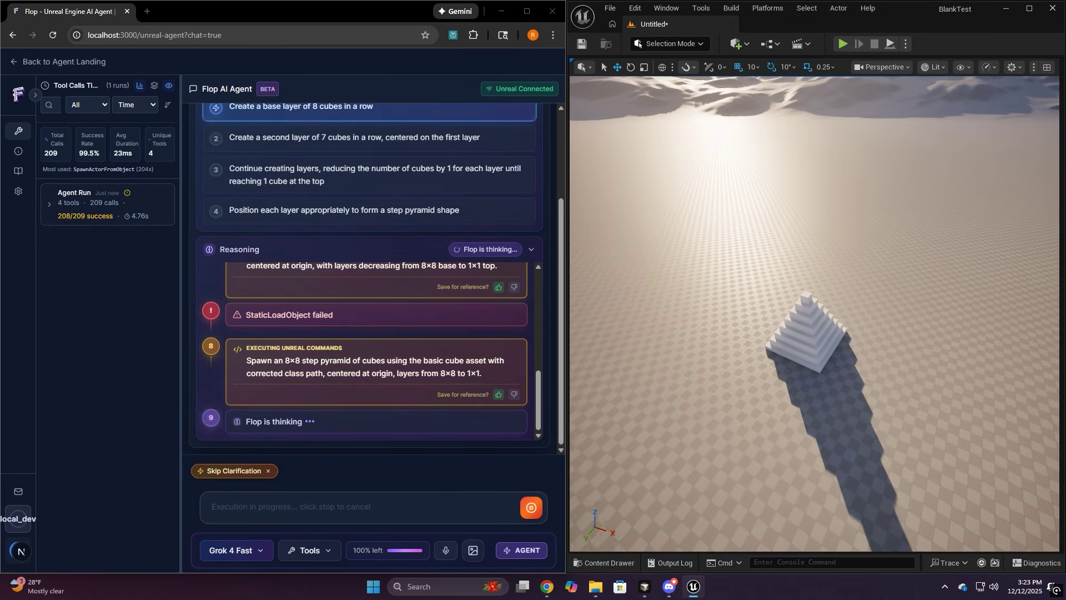
Expand the run's StaticLoadObject calls, showing the failed error and successful retry, in a wider panel
{"action": "left_click", "coordinate": [50, 204]}
{"action": "left_click", "coordinate": [83, 264]}
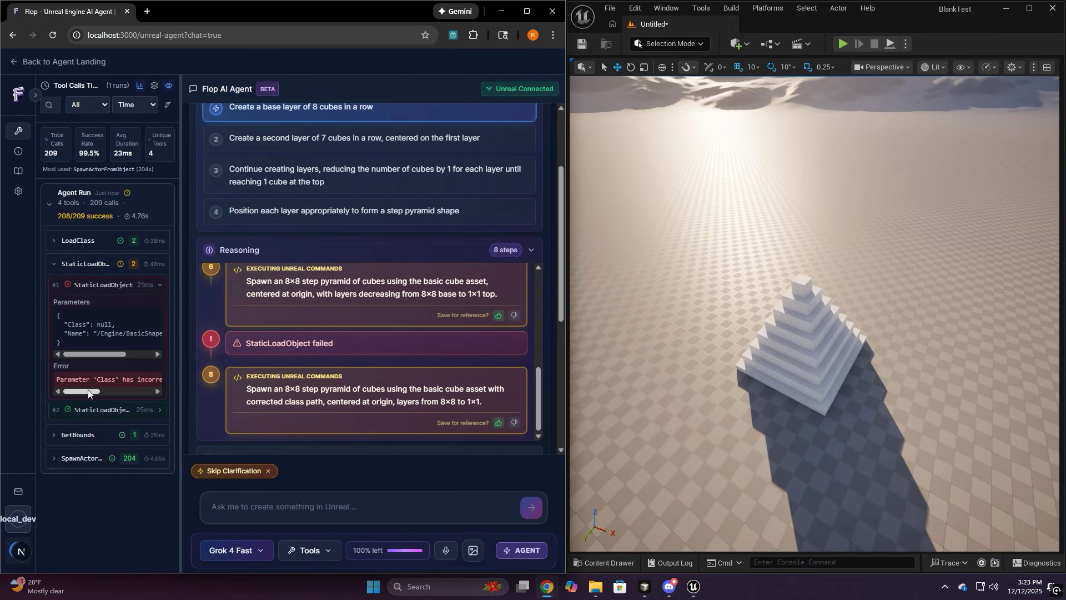
{"action": "left_click", "coordinate": [98, 410]}
{"action": "left_click_drag", "start_coordinate": [187, 417], "coordinate": [328, 419]}
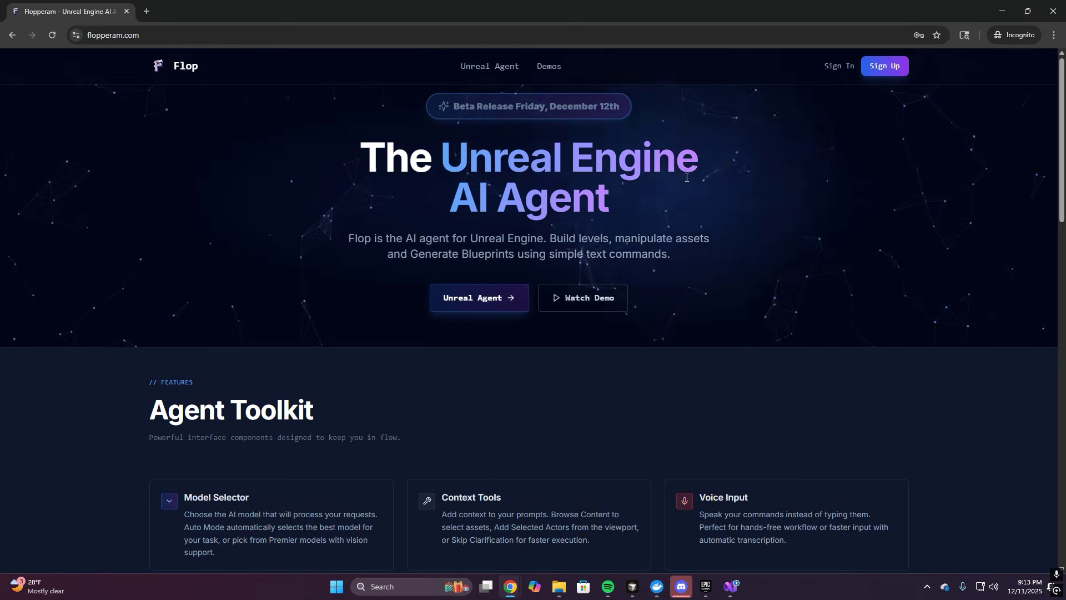
From flopperam.com open the Unreal Agent page and browse the Patreon posts
{"action": "left_click", "coordinate": [489, 301]}
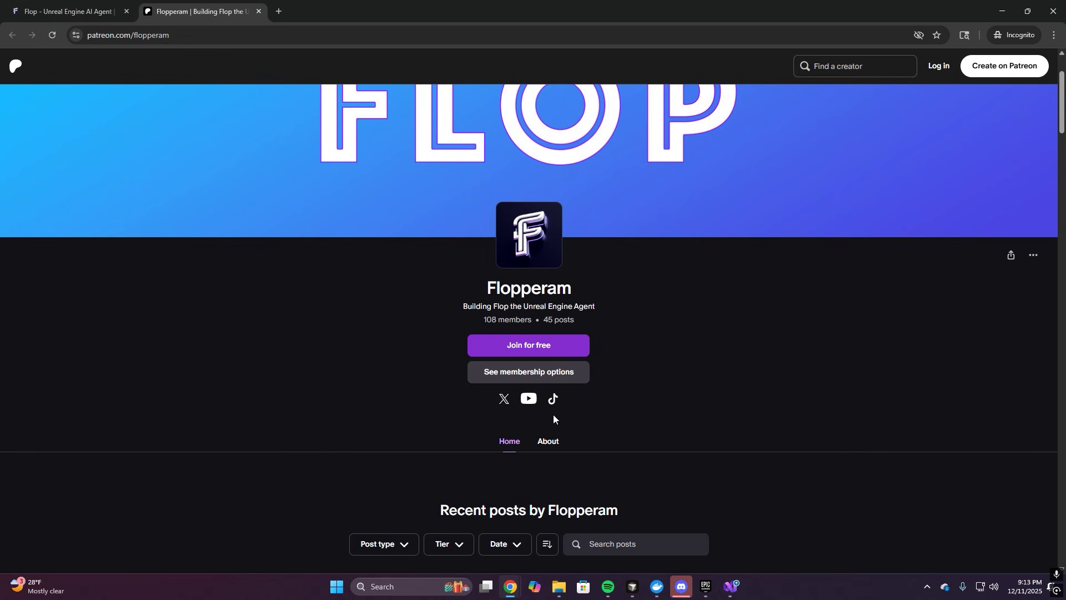
{"action": "scroll", "coordinate": [356, 408], "scroll_direction": "down", "scroll_amount": 8}
{"action": "scroll", "coordinate": [301, 402], "scroll_direction": "down", "scroll_amount": 5}
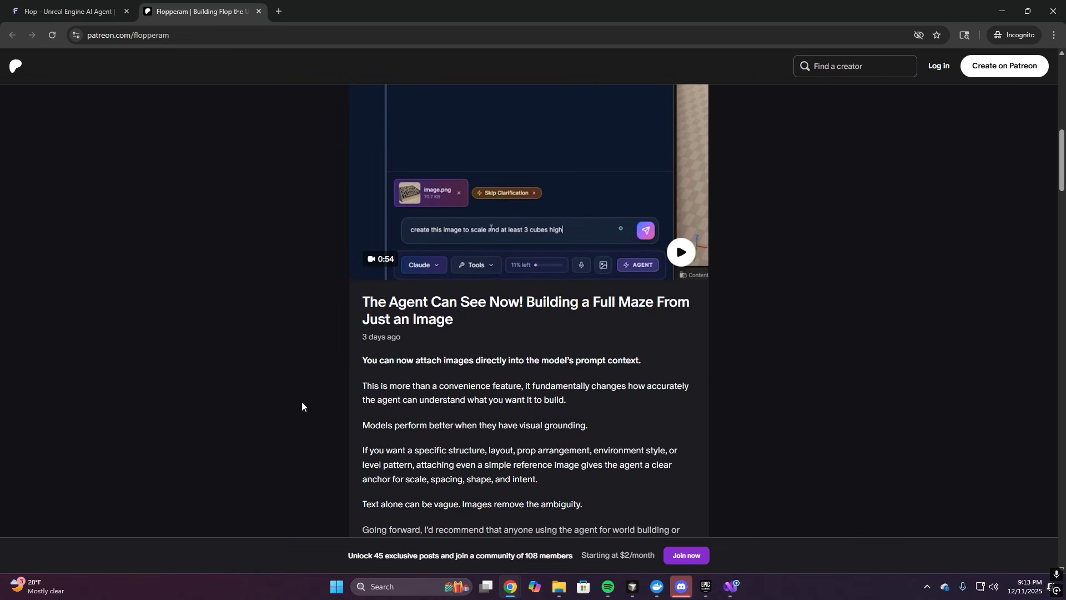
{"action": "scroll", "coordinate": [302, 402], "scroll_direction": "down", "scroll_amount": 6}
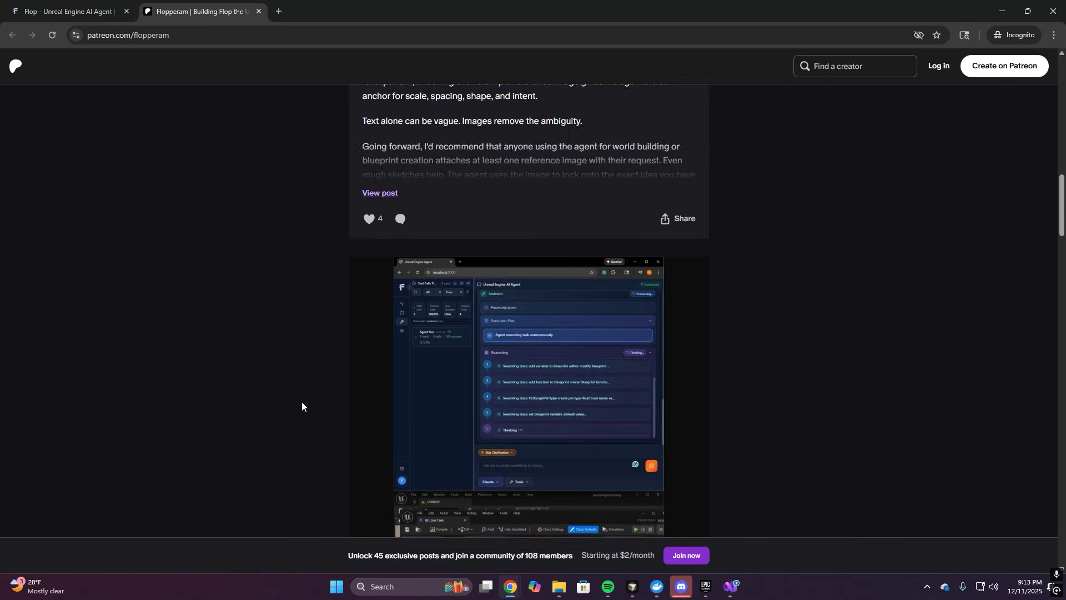
{"action": "scroll", "coordinate": [301, 401], "scroll_direction": "up", "scroll_amount": 4}
{"action": "scroll", "coordinate": [301, 401], "scroll_direction": "up", "scroll_amount": 15}
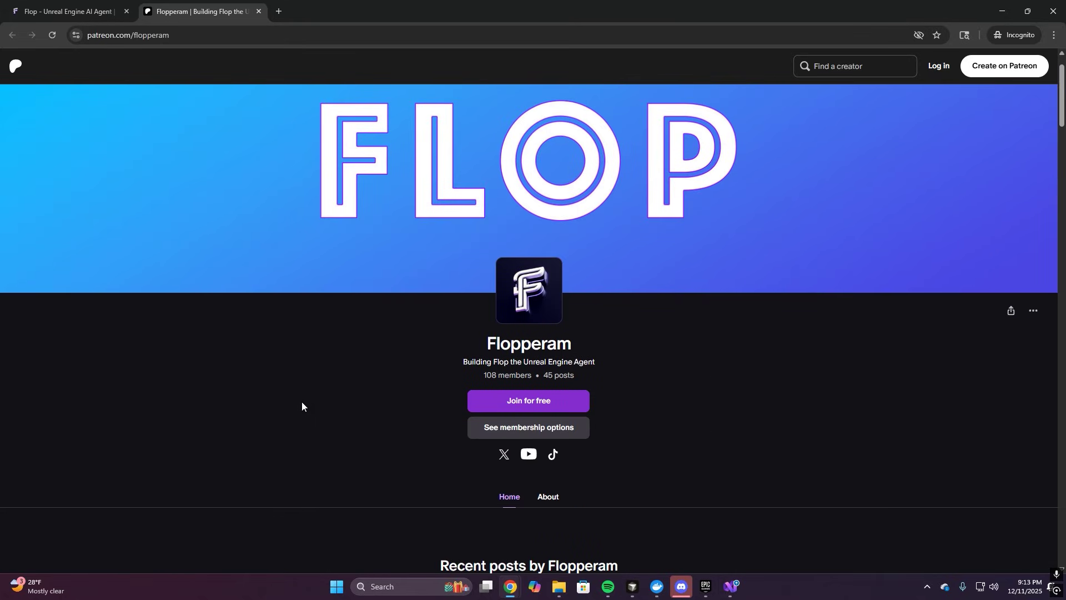
{"action": "left_click", "coordinate": [259, 11]}
Scroll through the Unreal Agent page, then try Get Started and dismiss the sign-in modal
{"action": "scroll", "coordinate": [394, 247], "scroll_direction": "down", "scroll_amount": 4}
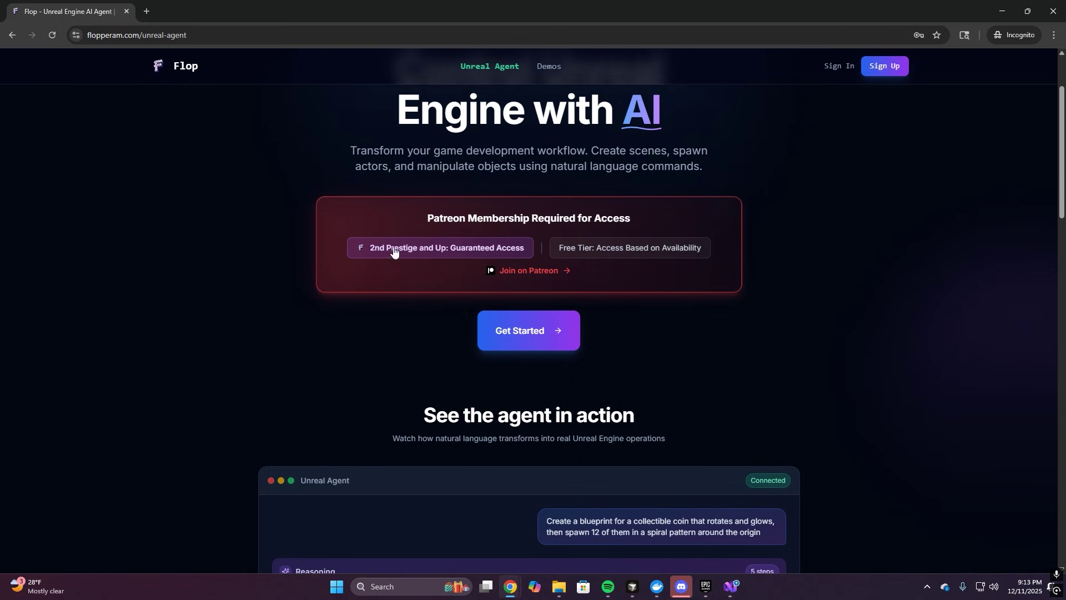
{"action": "scroll", "coordinate": [248, 285], "scroll_direction": "down", "scroll_amount": 6}
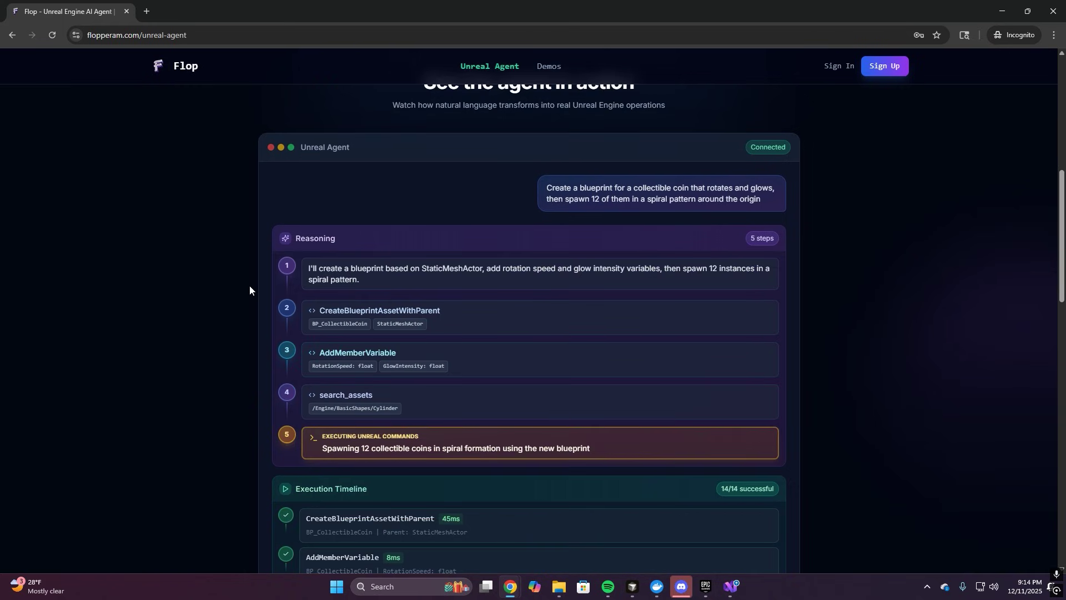
{"action": "scroll", "coordinate": [249, 288], "scroll_direction": "down", "scroll_amount": 5}
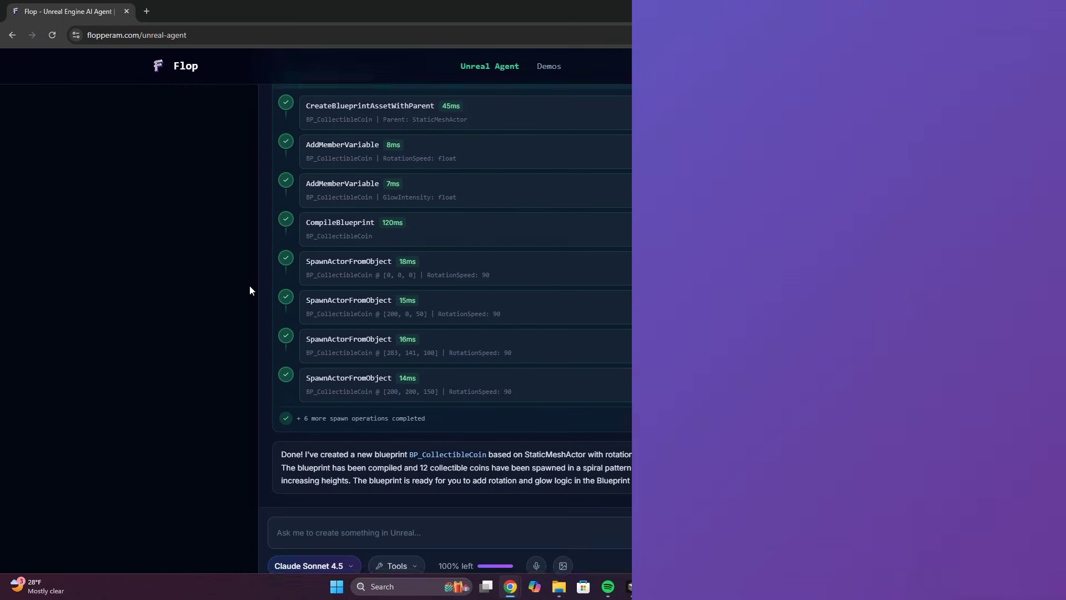
{"action": "scroll", "coordinate": [249, 289], "scroll_direction": "down", "scroll_amount": 5}
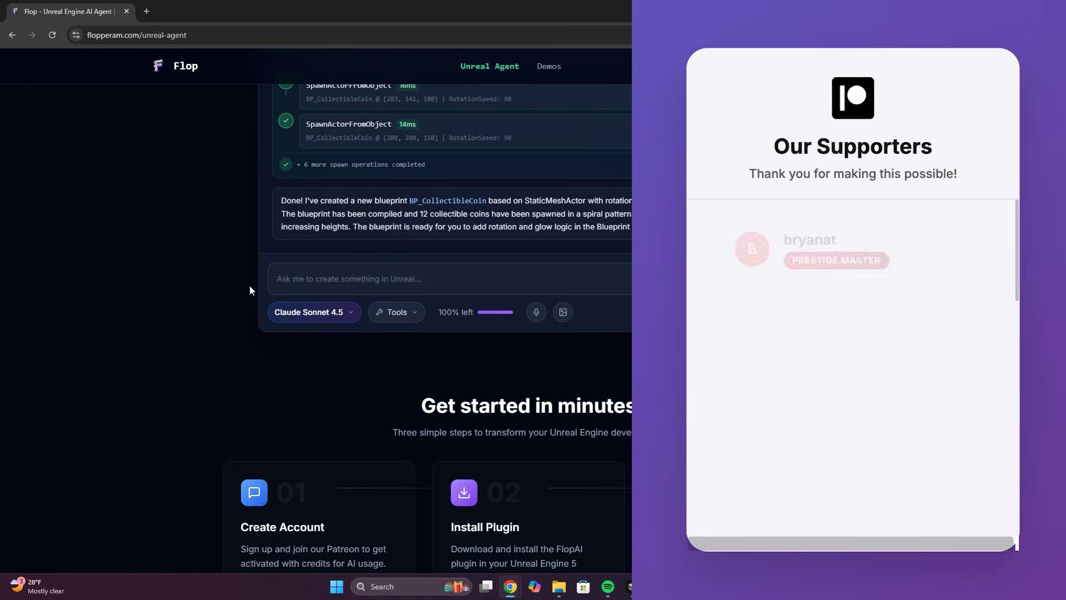
{"action": "scroll", "coordinate": [214, 291], "scroll_direction": "down", "scroll_amount": 4}
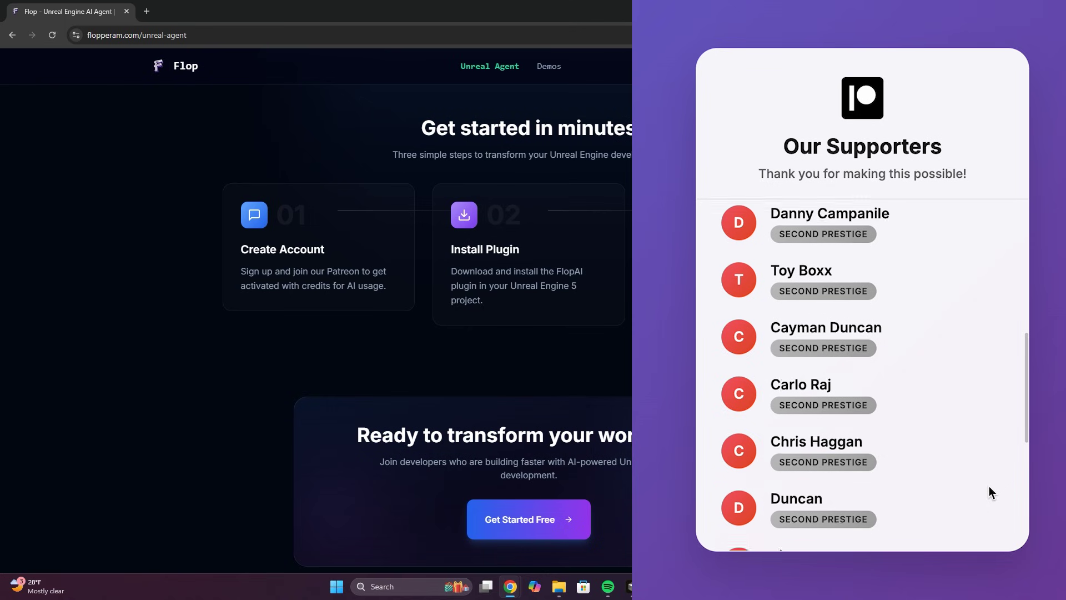
{"action": "scroll", "coordinate": [263, 317], "scroll_direction": "down", "scroll_amount": 2}
{"action": "scroll", "coordinate": [263, 316], "scroll_direction": "up", "scroll_amount": 15}
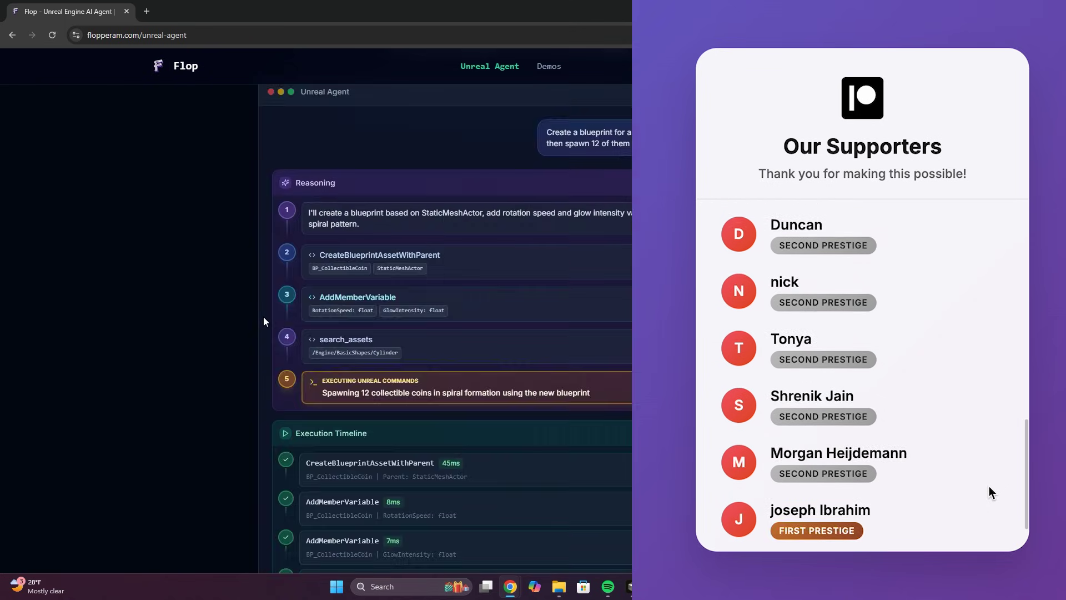
{"action": "scroll", "coordinate": [264, 322], "scroll_direction": "up", "scroll_amount": 3}
{"action": "left_click", "coordinate": [511, 441]}
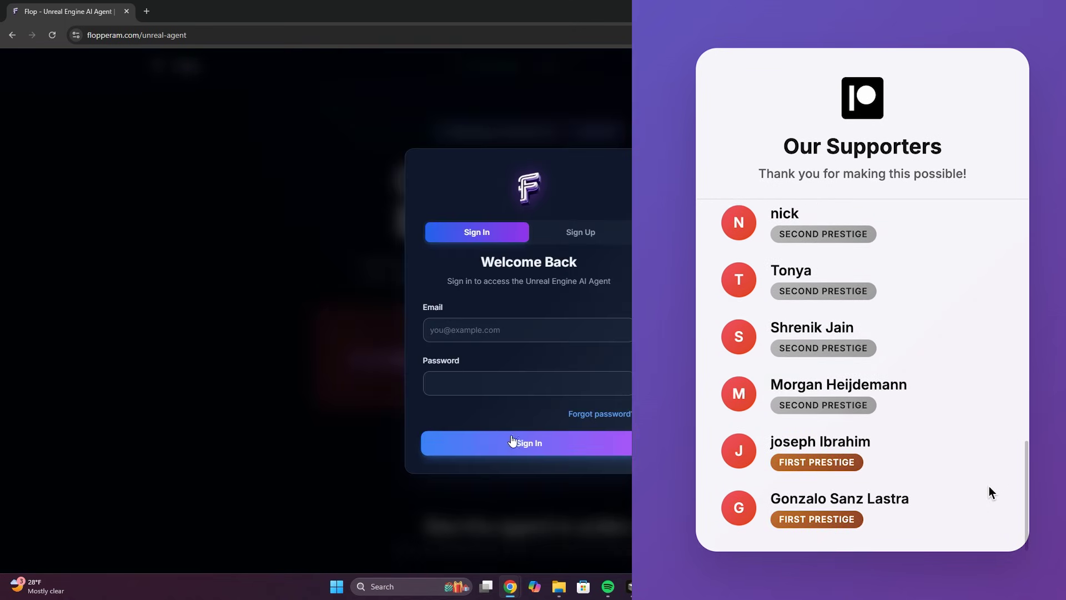
{"action": "left_click", "coordinate": [611, 184]}
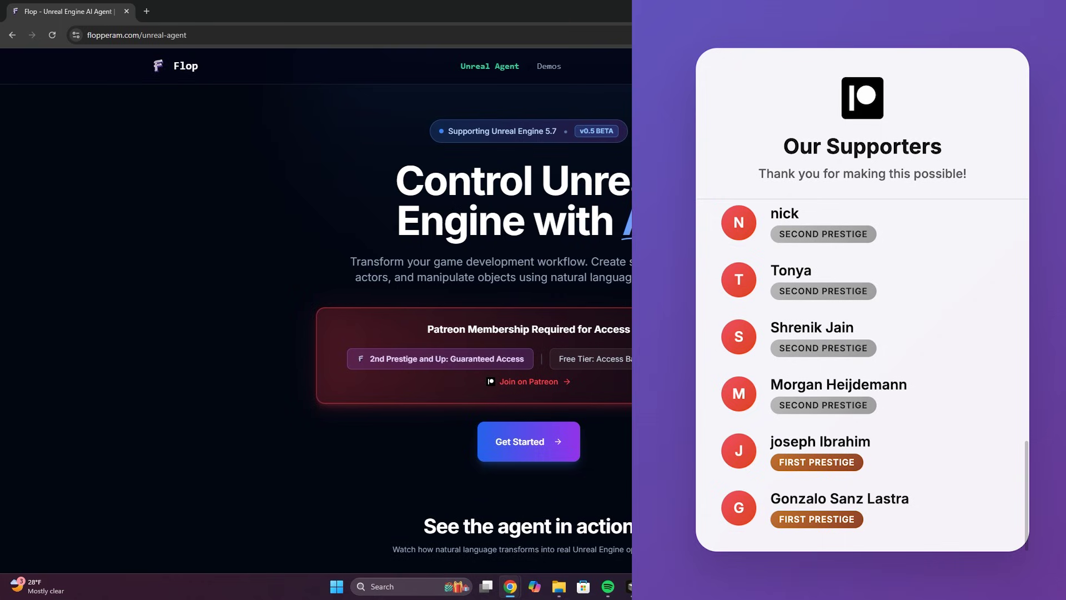